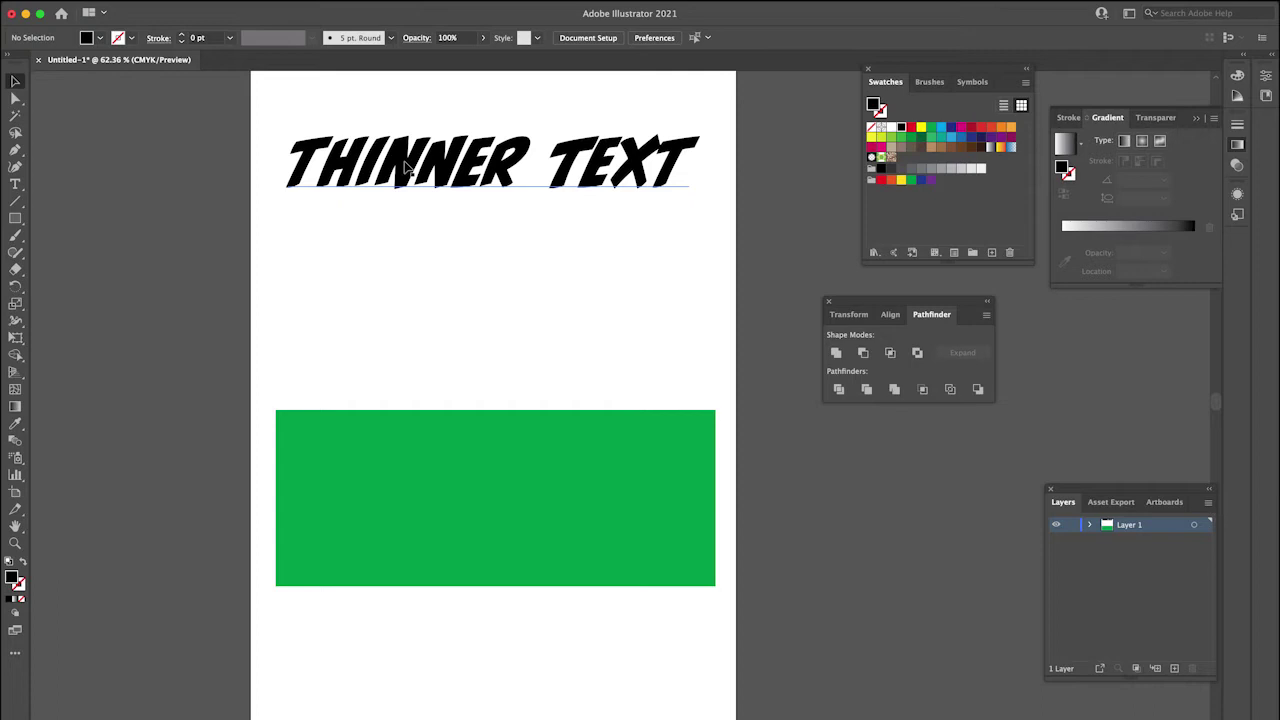
Drag a copy of THINNER TEXT straight below the original and convert it to outlines
{"action": "left_click_drag", "start_coordinate": [407, 168], "coordinate": [407, 283]}
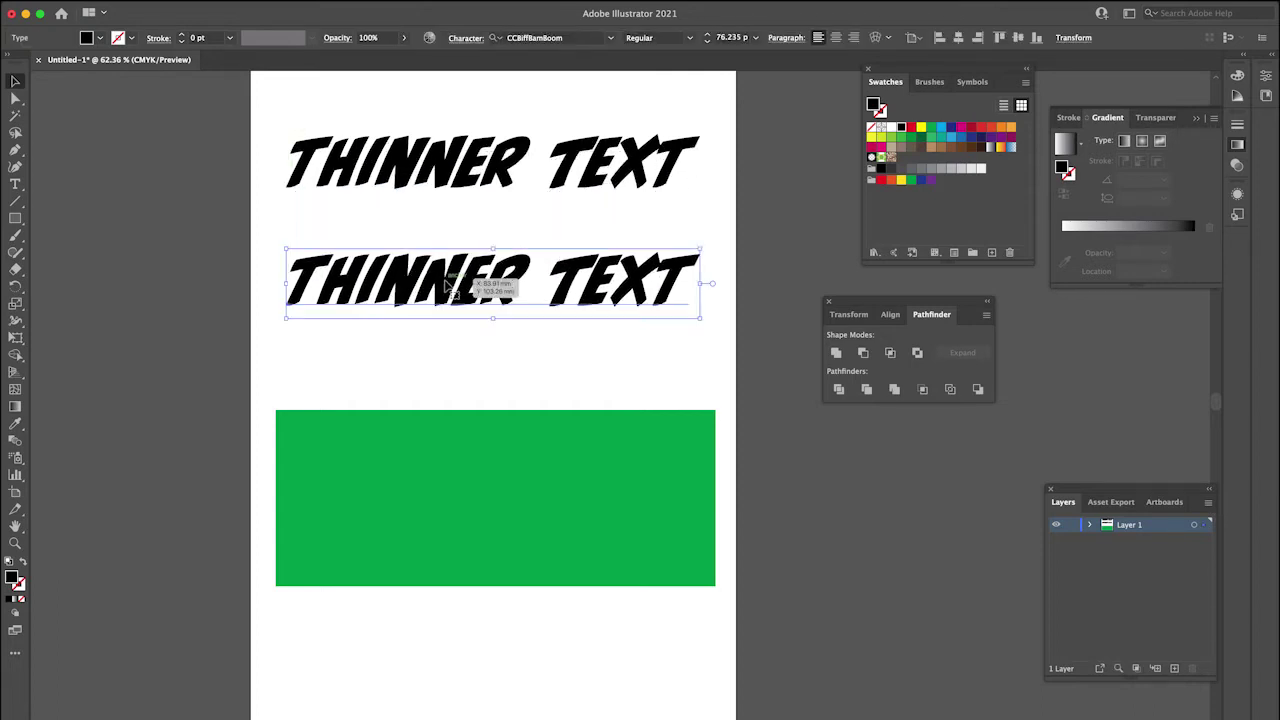
{"action": "key", "text": "super+shift+o"}
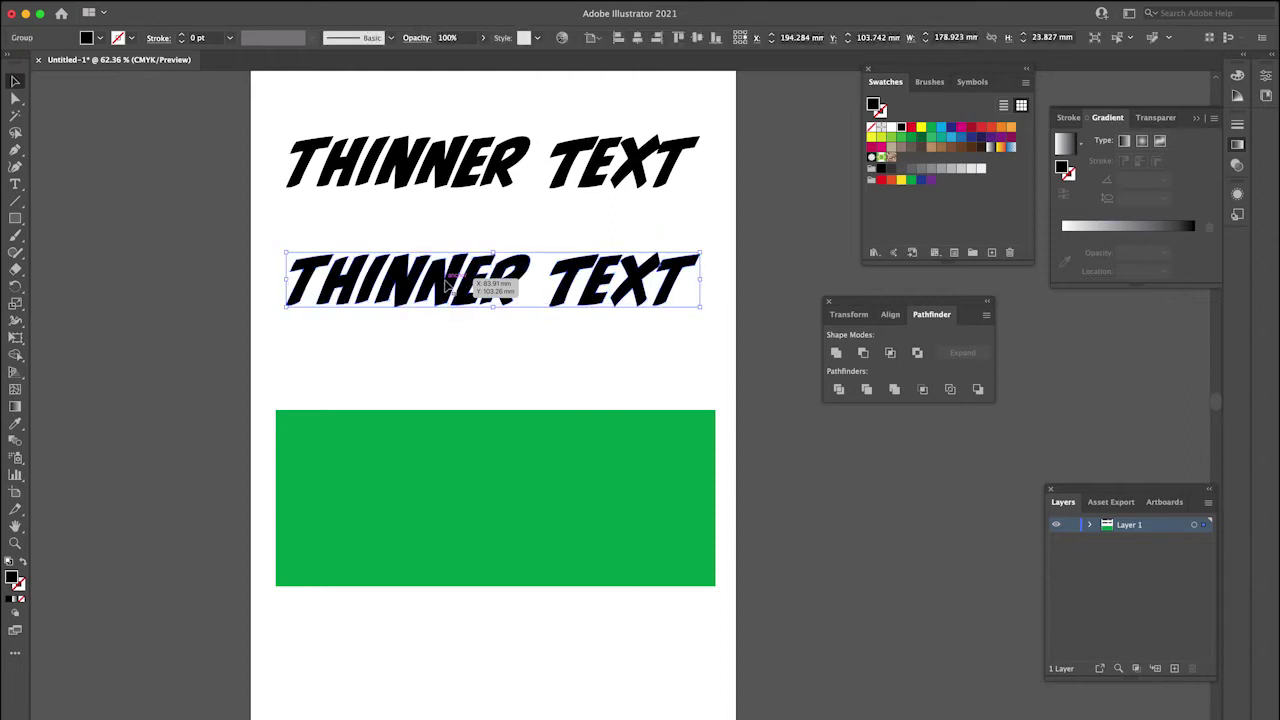
{"action": "scroll", "coordinate": [437, 303], "scroll_direction": "up", "scroll_amount": 3}
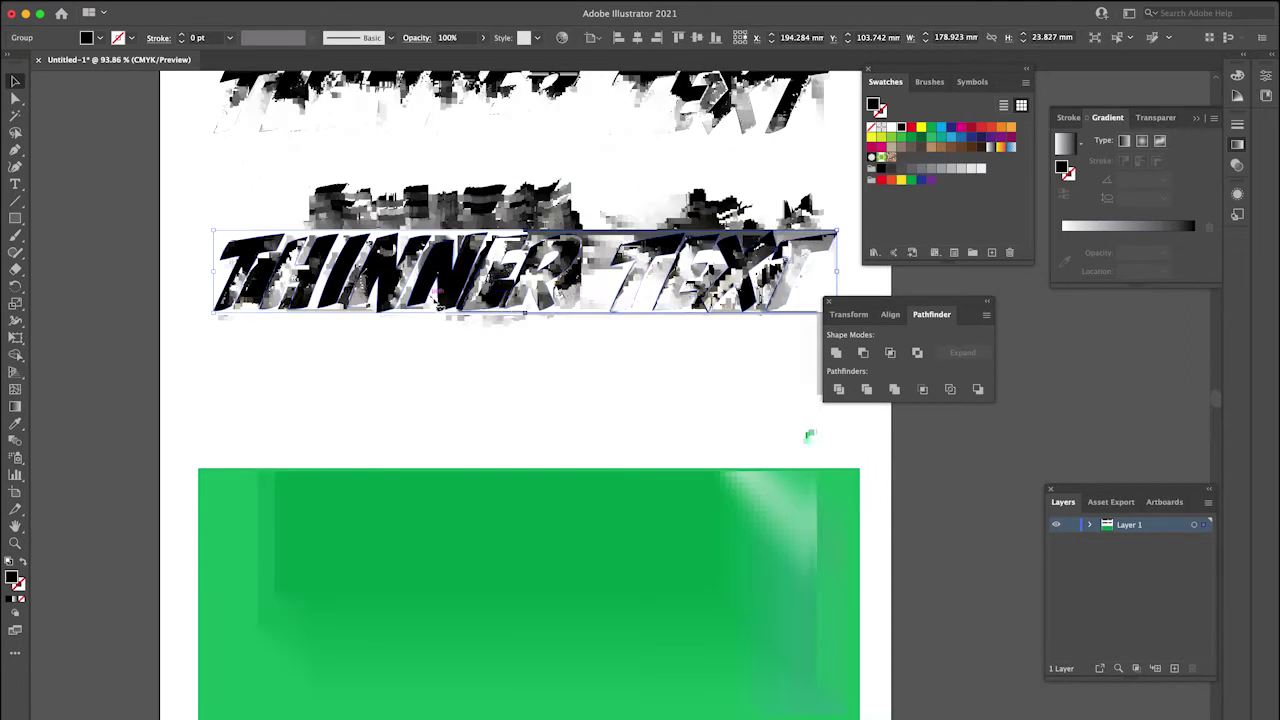
Give the outlined copy a white stroke and raise its weight to 3 pt
{"action": "left_click", "coordinate": [184, 35]}
{"action": "left_click", "coordinate": [184, 36]}
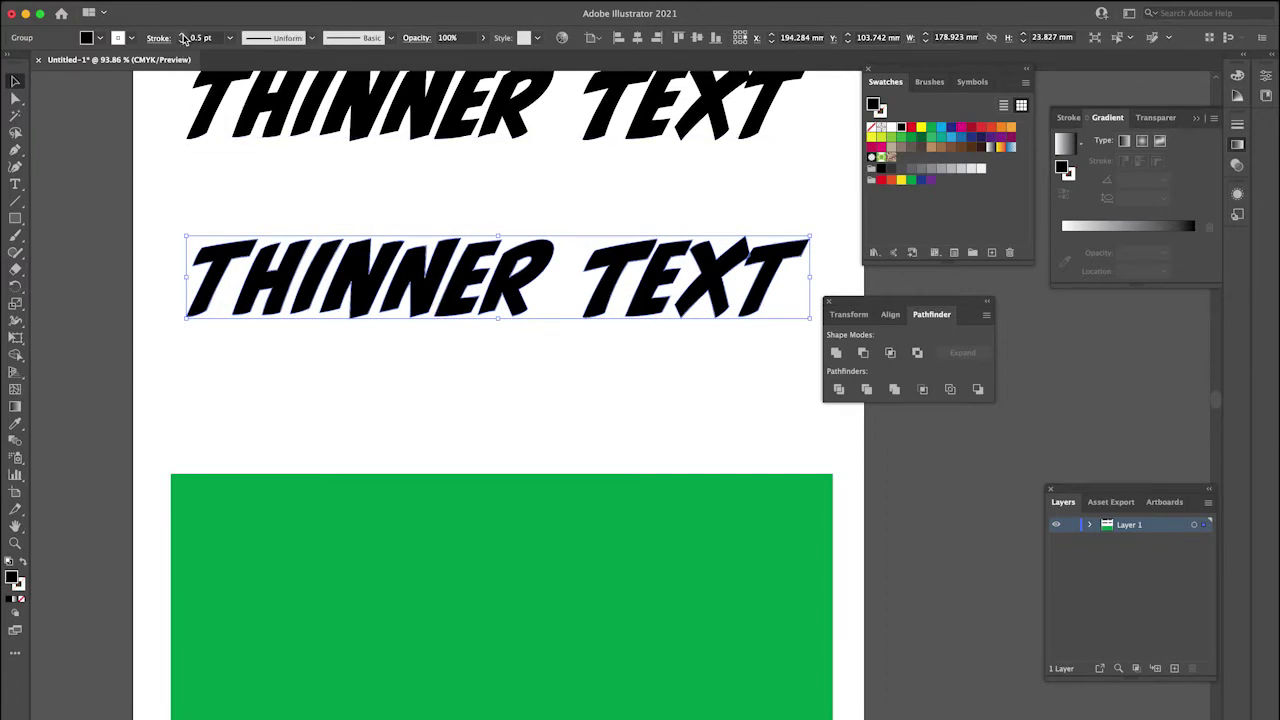
{"action": "left_click", "coordinate": [184, 36]}
{"action": "left_click", "coordinate": [184, 36]}
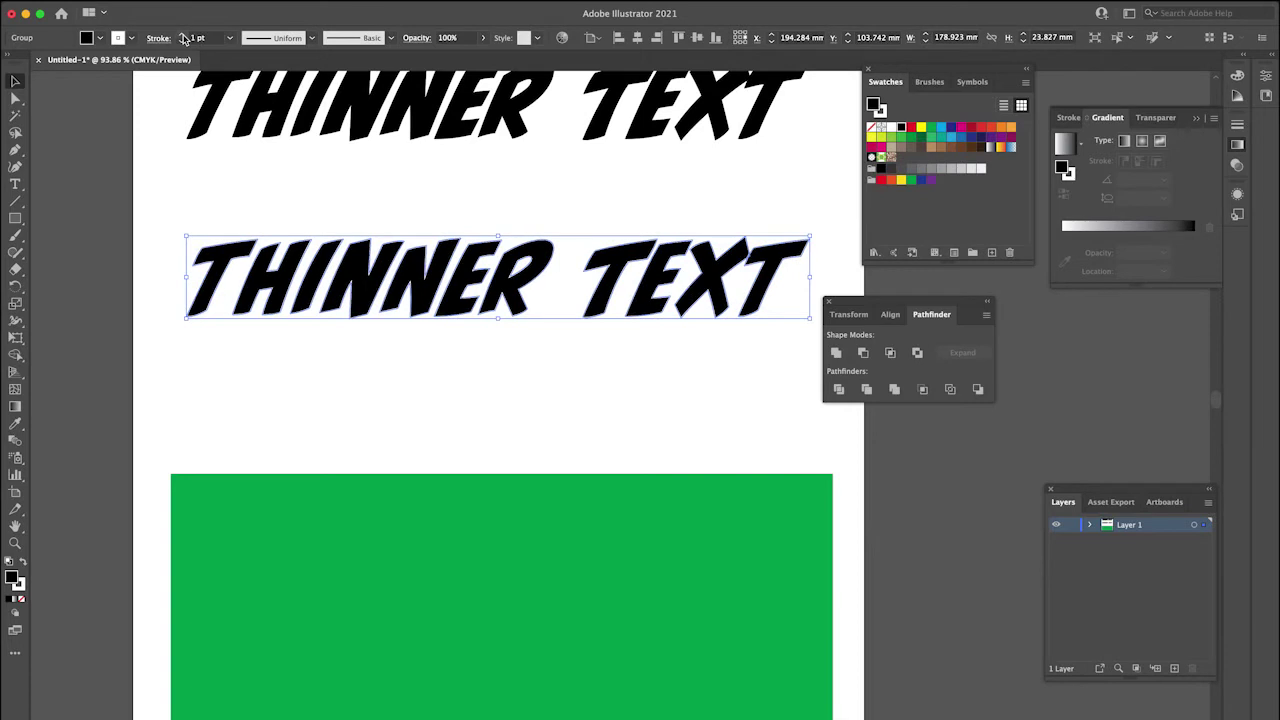
{"action": "left_click", "coordinate": [184, 36]}
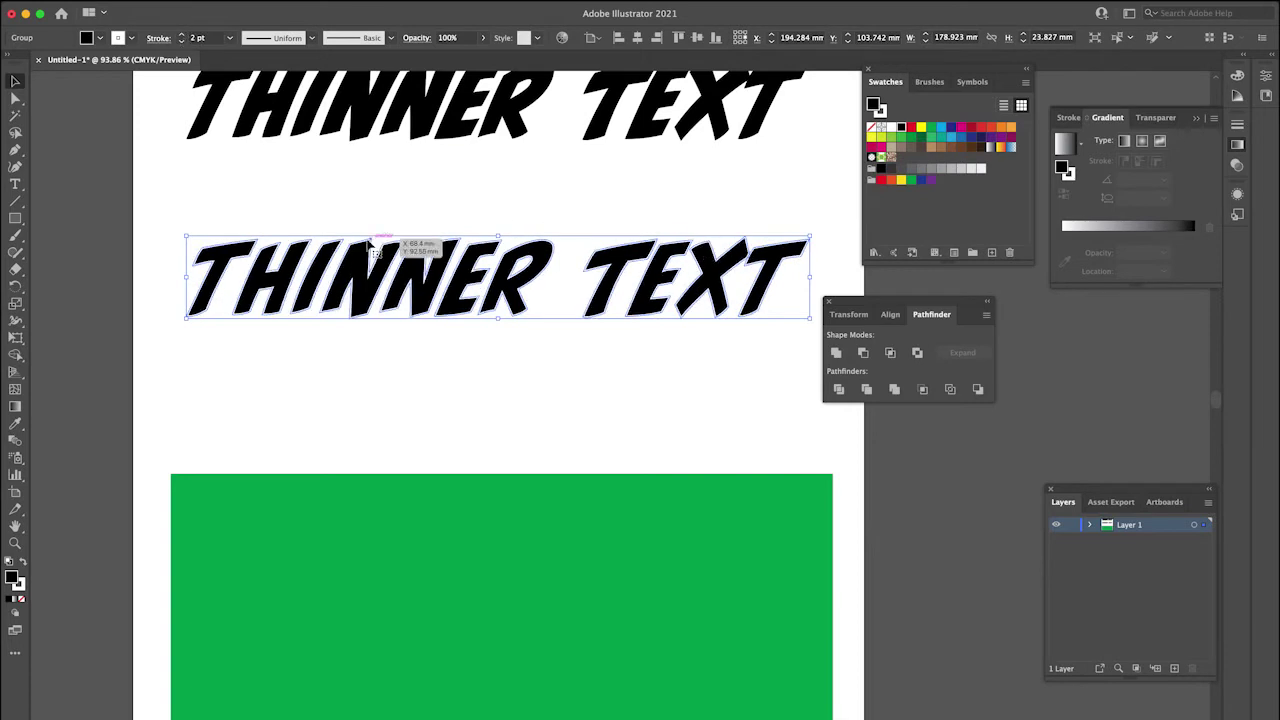
{"action": "left_click", "coordinate": [184, 37]}
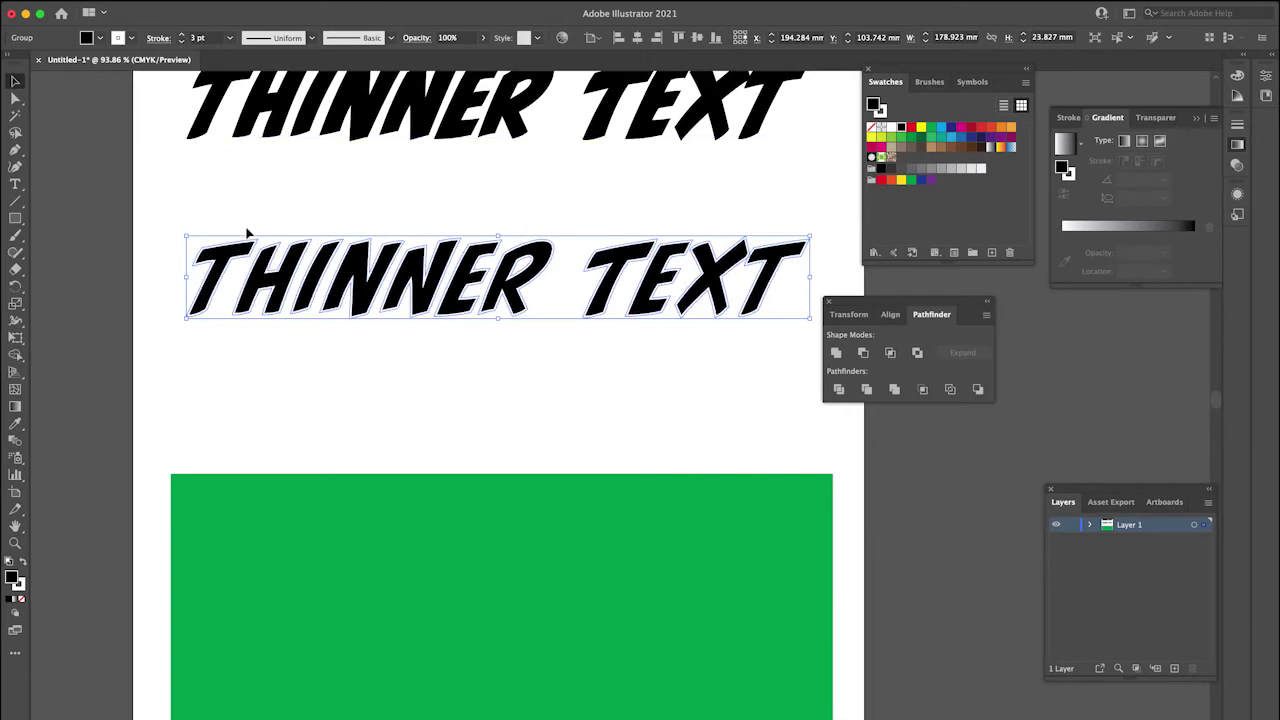
{"action": "scroll", "coordinate": [255, 285], "scroll_direction": "up", "scroll_amount": 3}
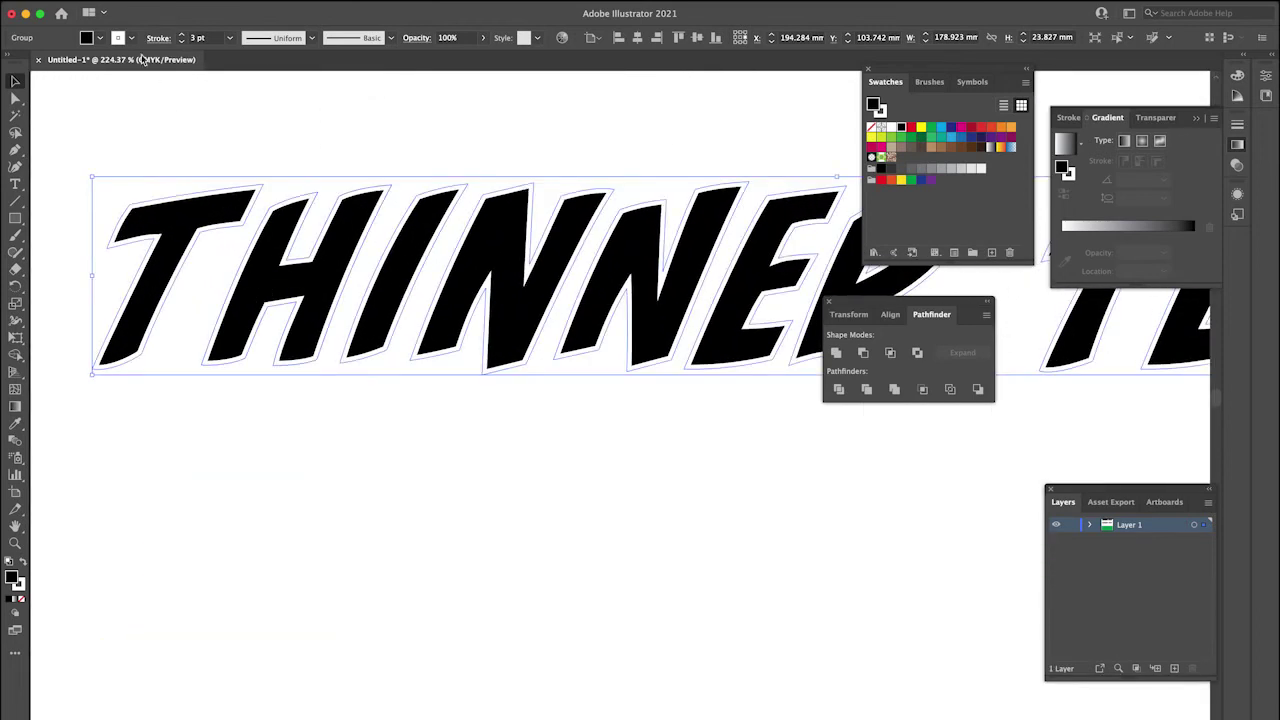
Set the copy's 3 pt white stroke to Align Stroke to Inside in the Stroke panel
{"action": "left_click", "coordinate": [150, 40]}
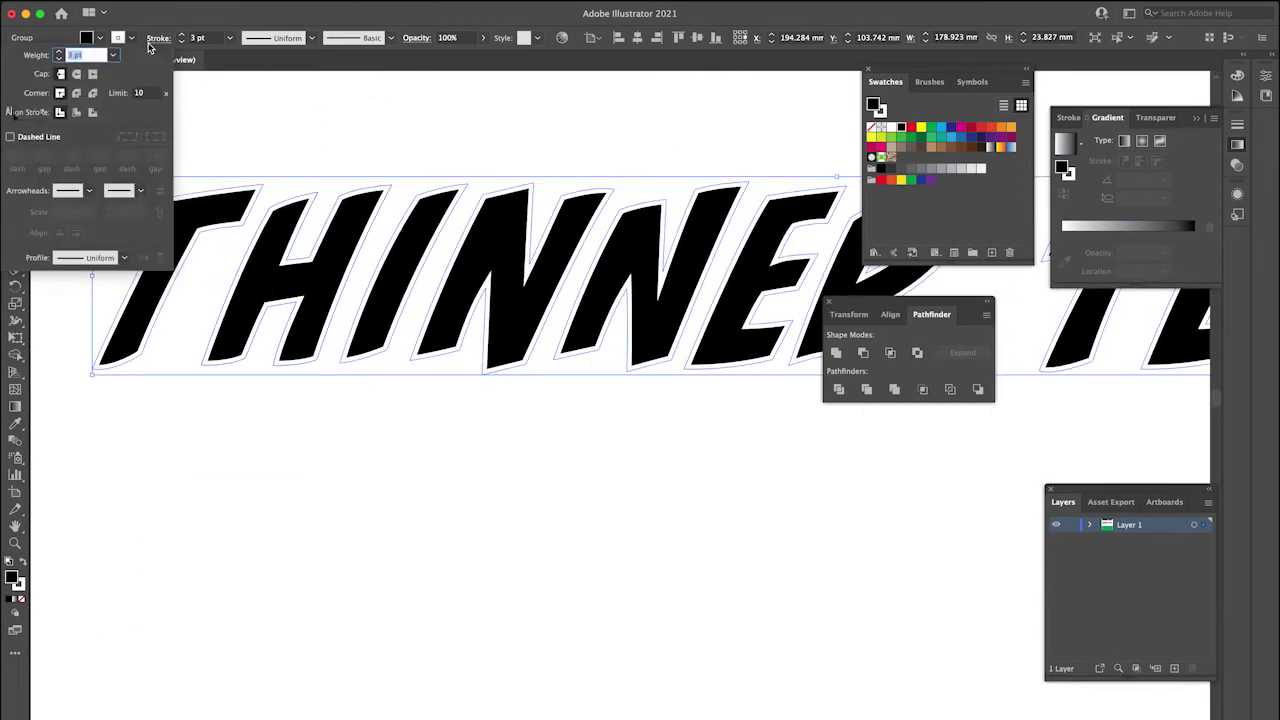
{"action": "left_click", "coordinate": [76, 113]}
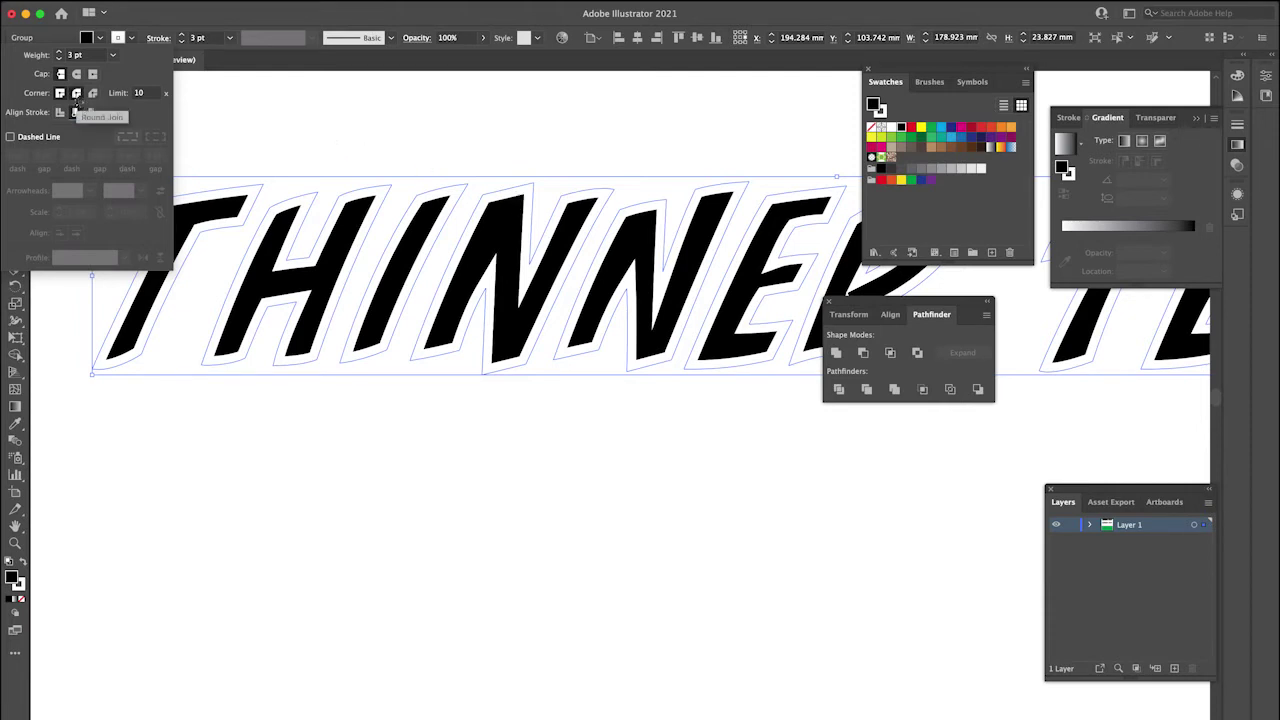
{"action": "left_click", "coordinate": [77, 93]}
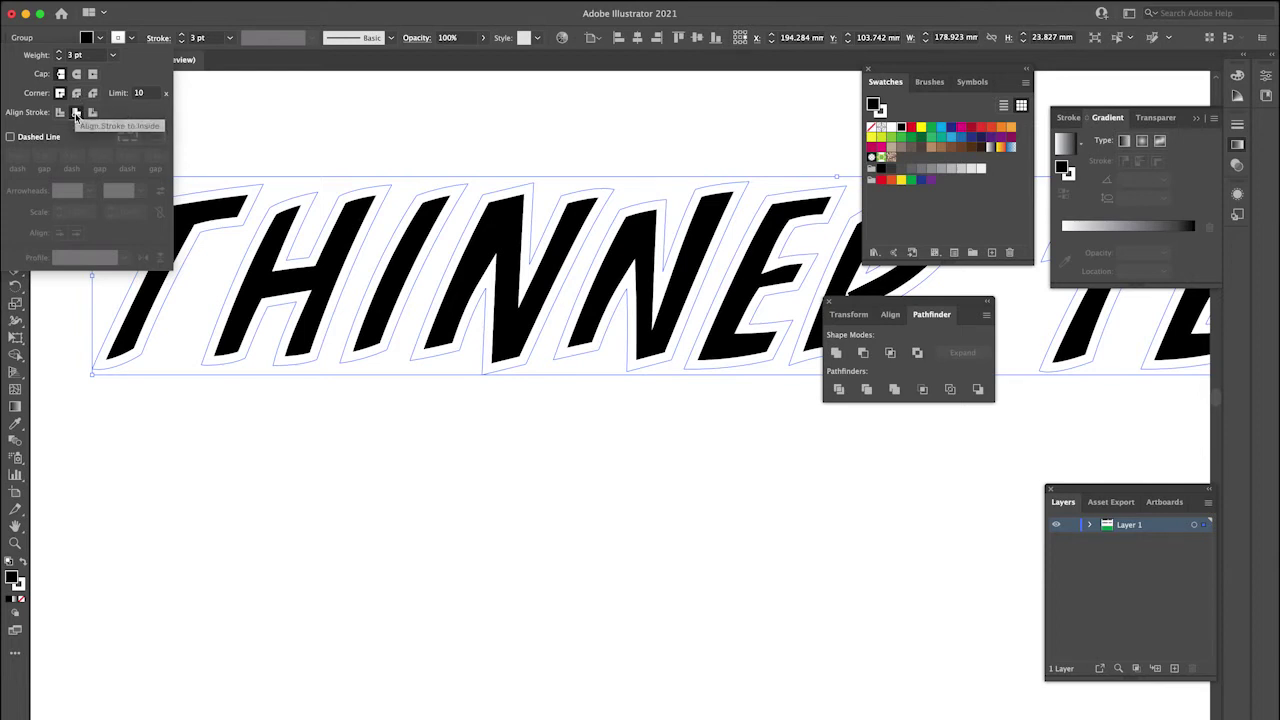
{"action": "left_click", "coordinate": [76, 112]}
{"action": "left_click", "coordinate": [425, 428]}
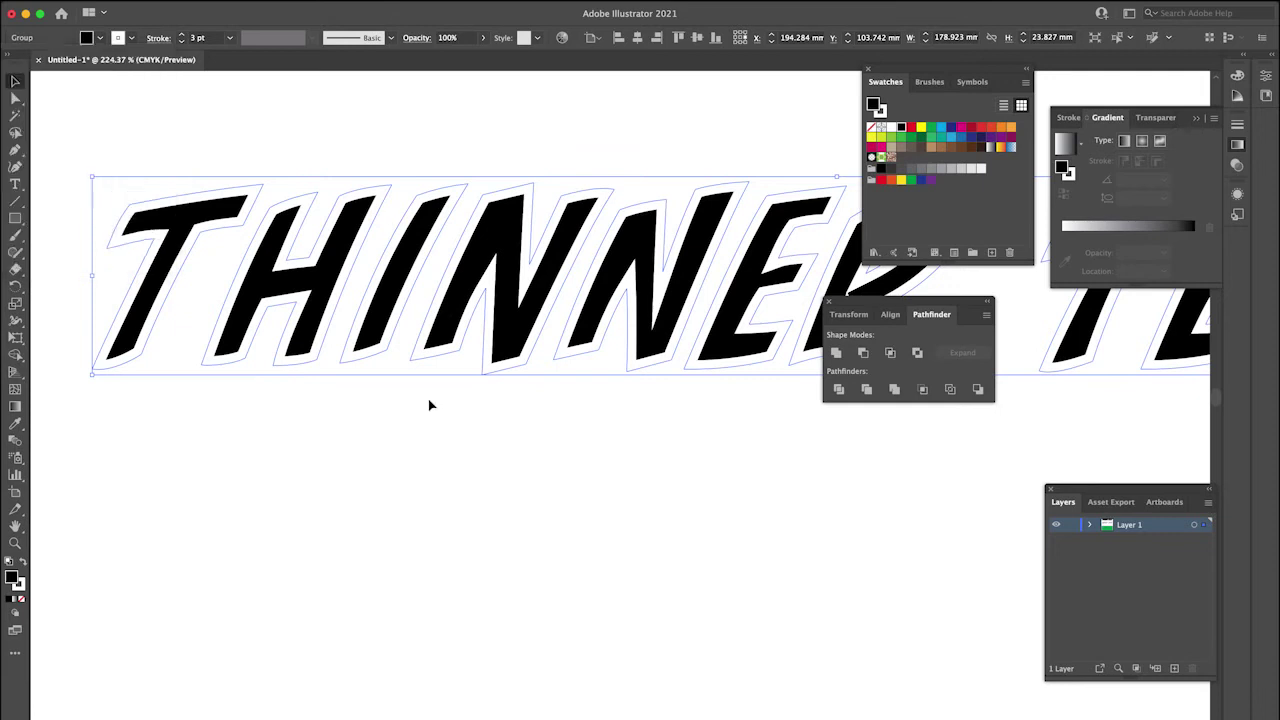
Drag the thinned THINNER TEXT copy down onto the green rectangle, then deselect it
{"action": "scroll", "coordinate": [462, 308], "scroll_direction": "down", "scroll_amount": 5}
{"action": "scroll", "coordinate": [462, 308], "scroll_direction": "down", "scroll_amount": 3}
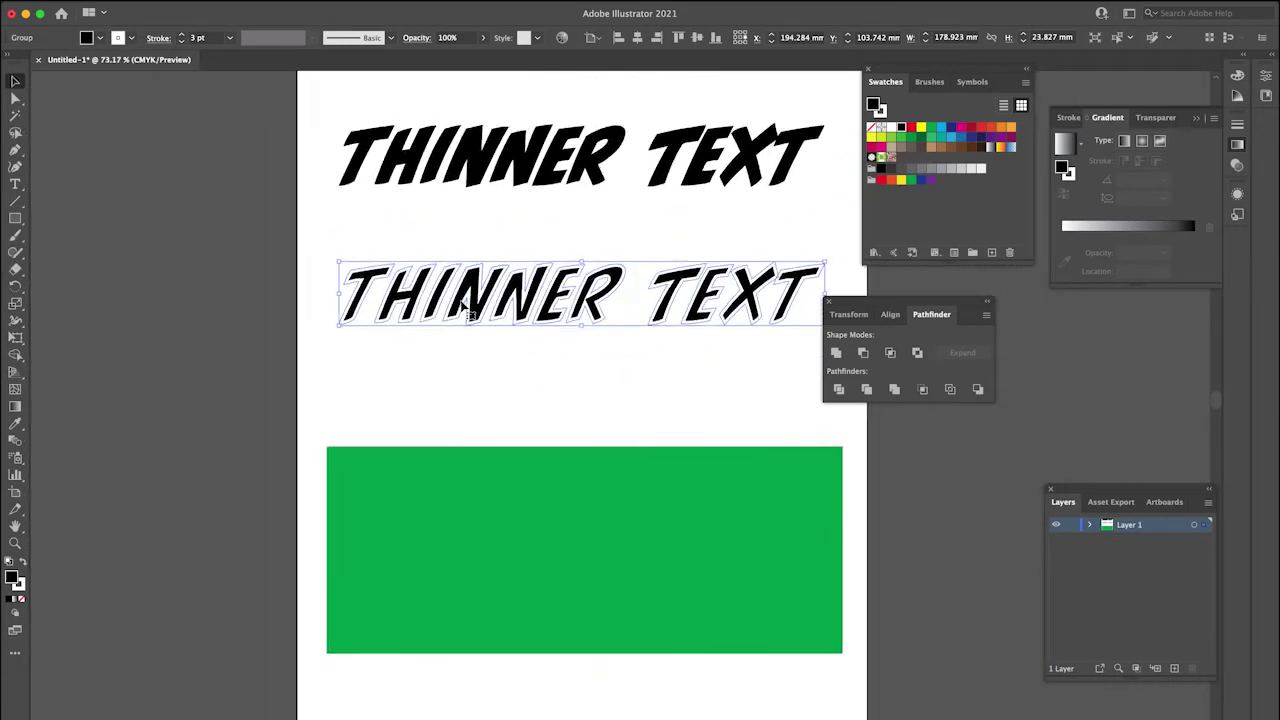
{"action": "left_click", "coordinate": [498, 437]}
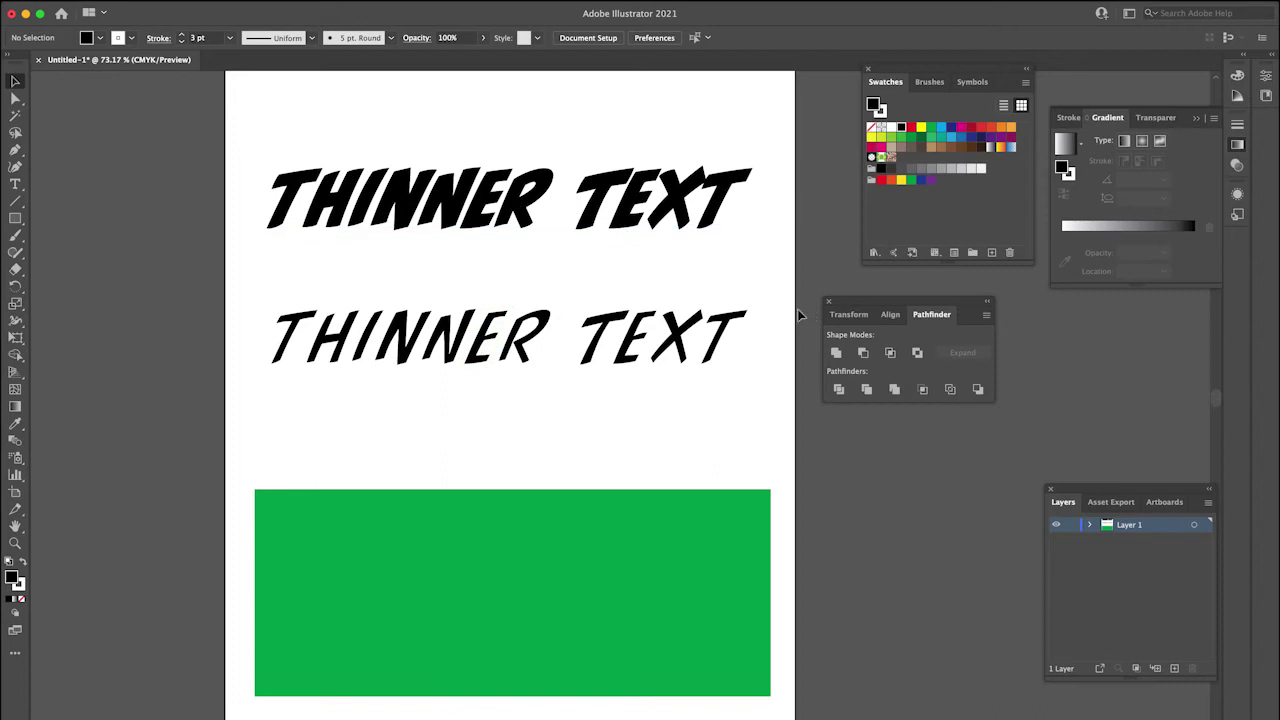
{"action": "left_click", "coordinate": [714, 340]}
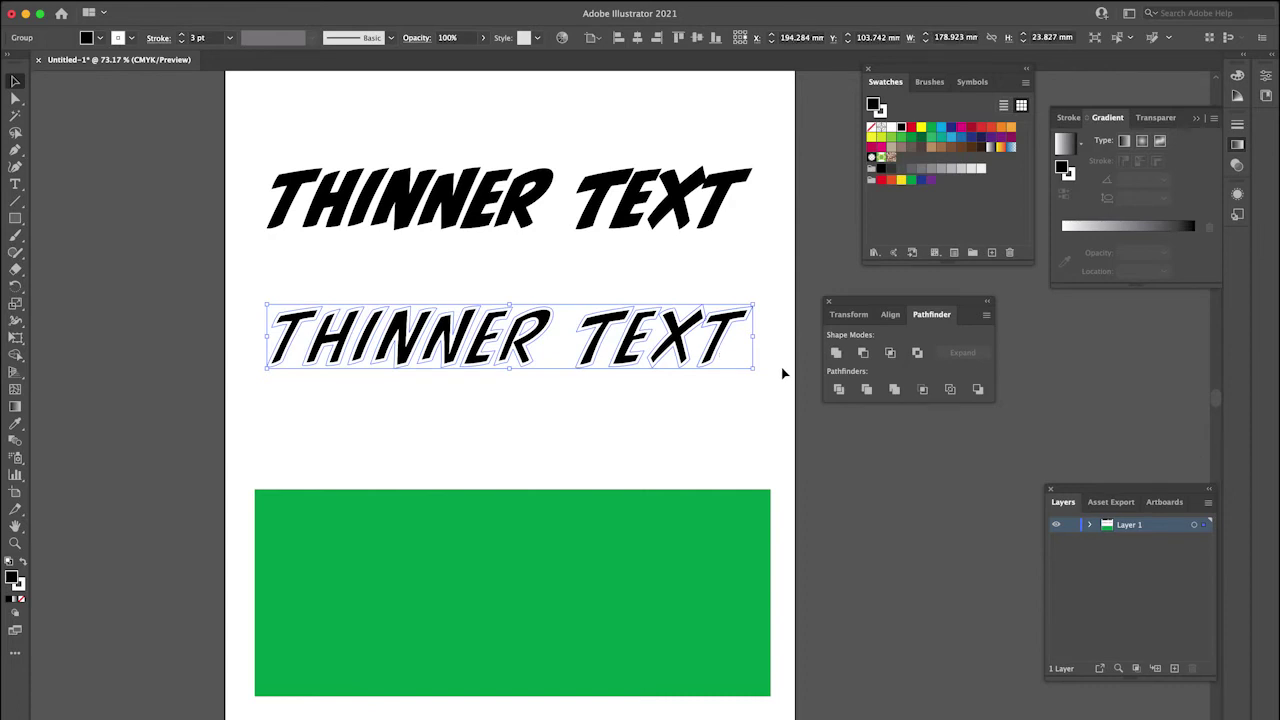
{"action": "left_click_drag", "start_coordinate": [617, 331], "coordinate": [616, 574]}
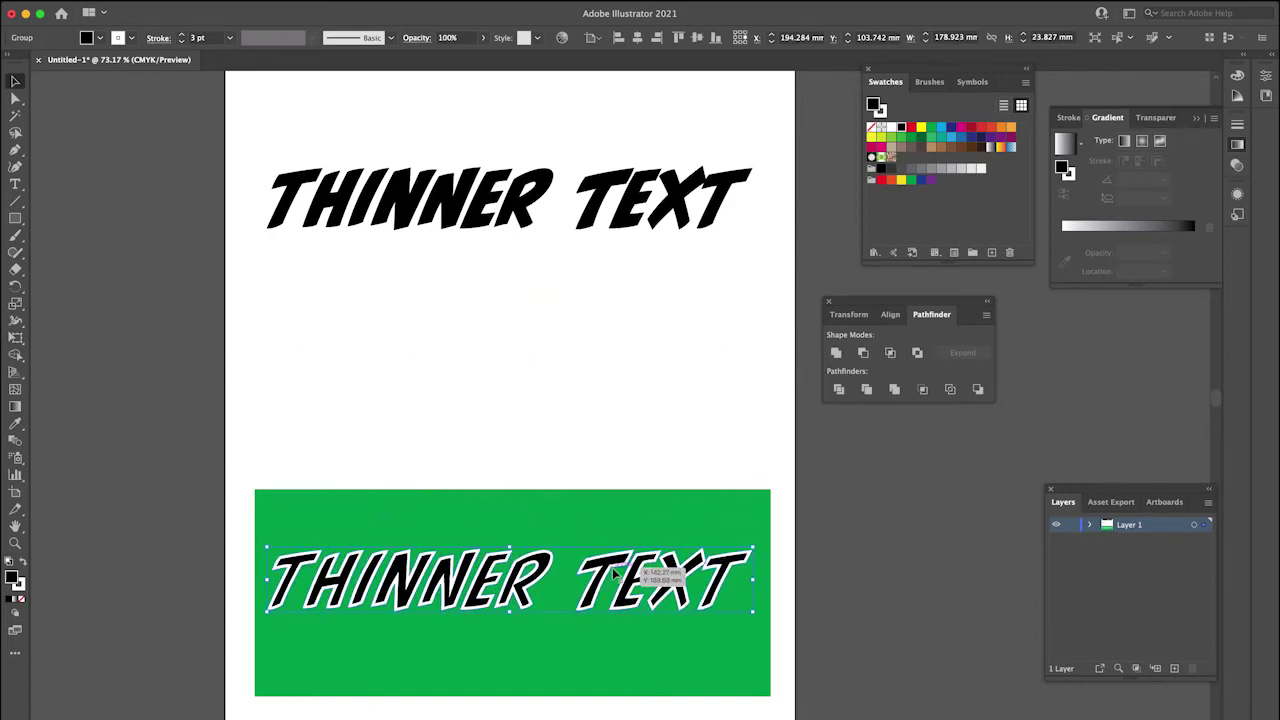
{"action": "left_click", "coordinate": [710, 385]}
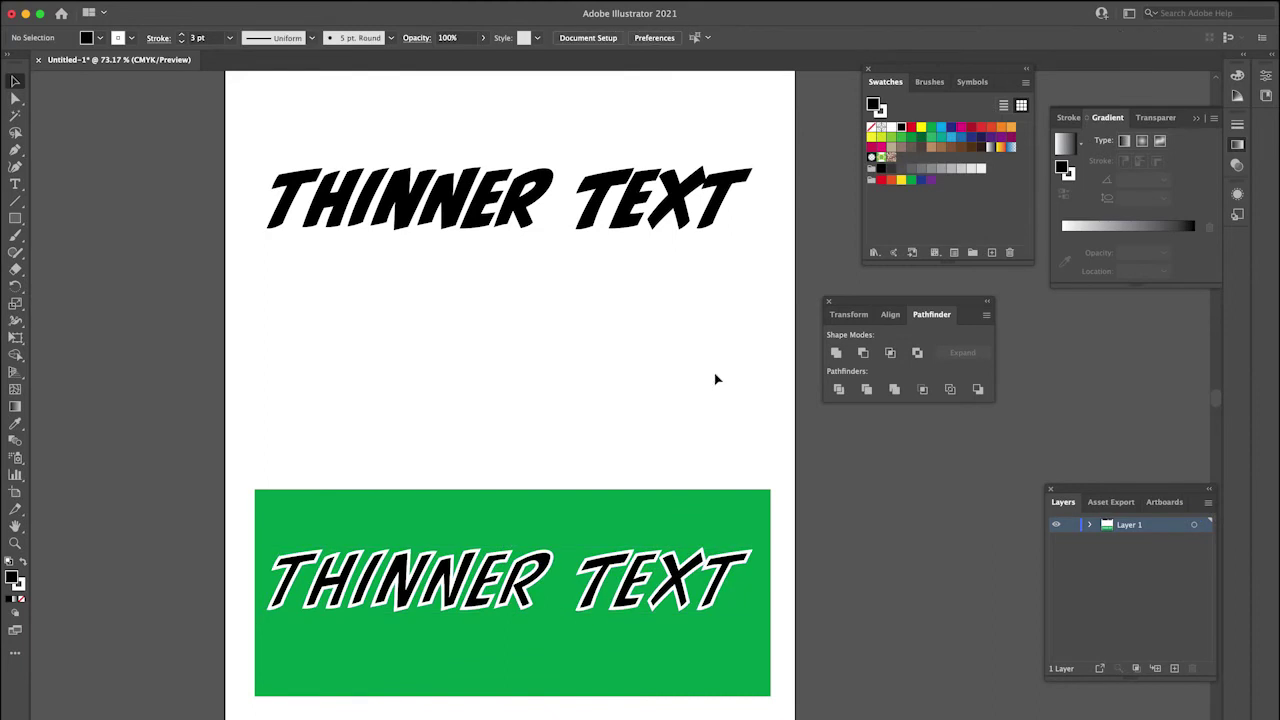
{"action": "left_click", "coordinate": [462, 598]}
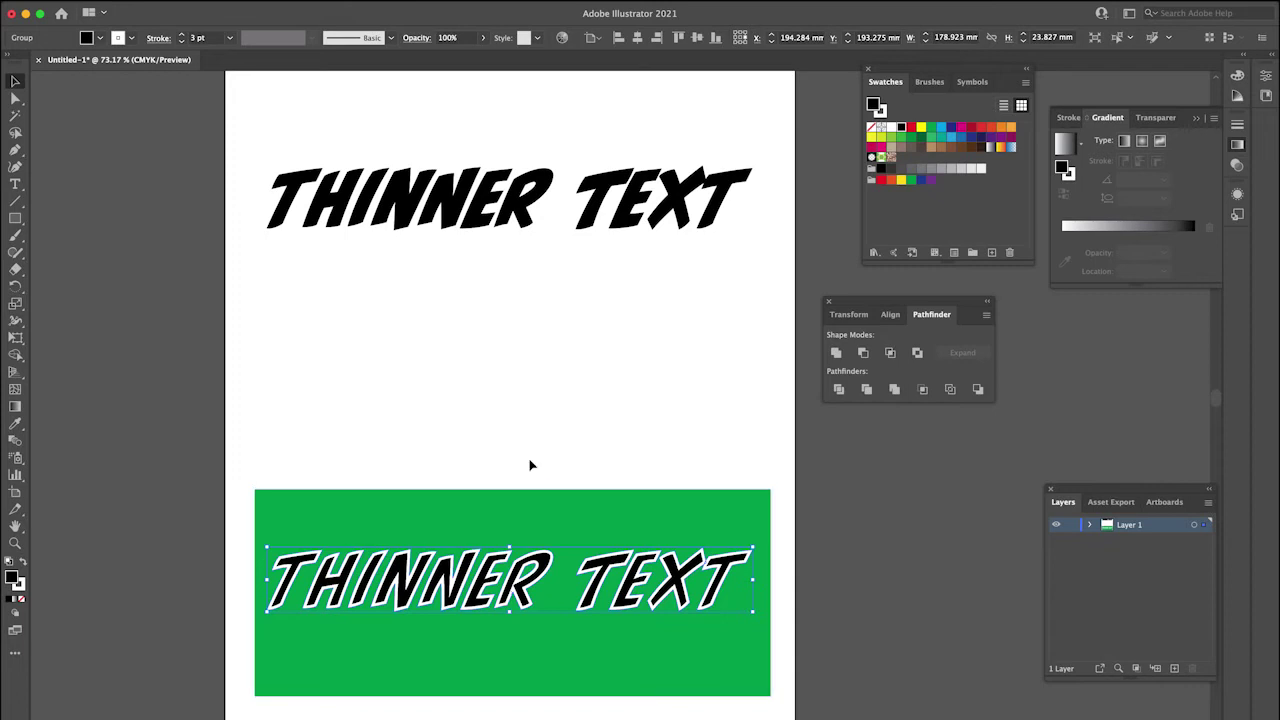
{"action": "left_click", "coordinate": [527, 414]}
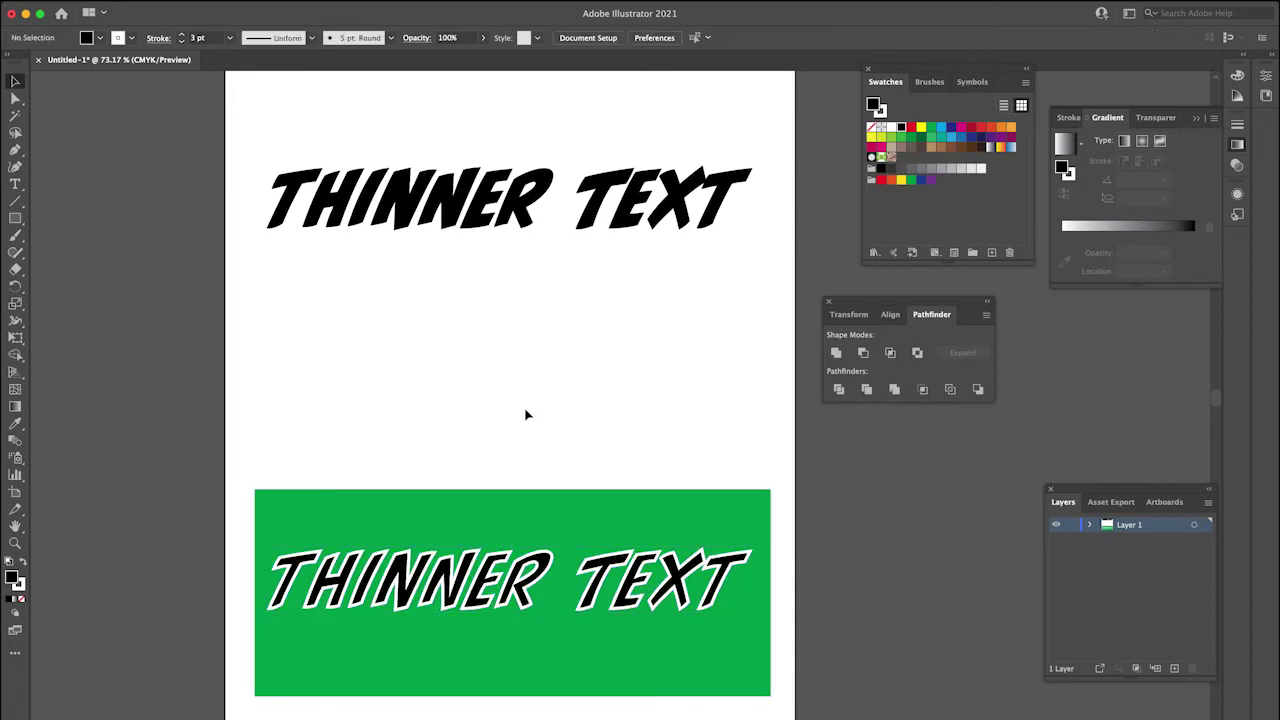
{"action": "scroll", "coordinate": [299, 573], "scroll_direction": "up", "scroll_amount": 3}
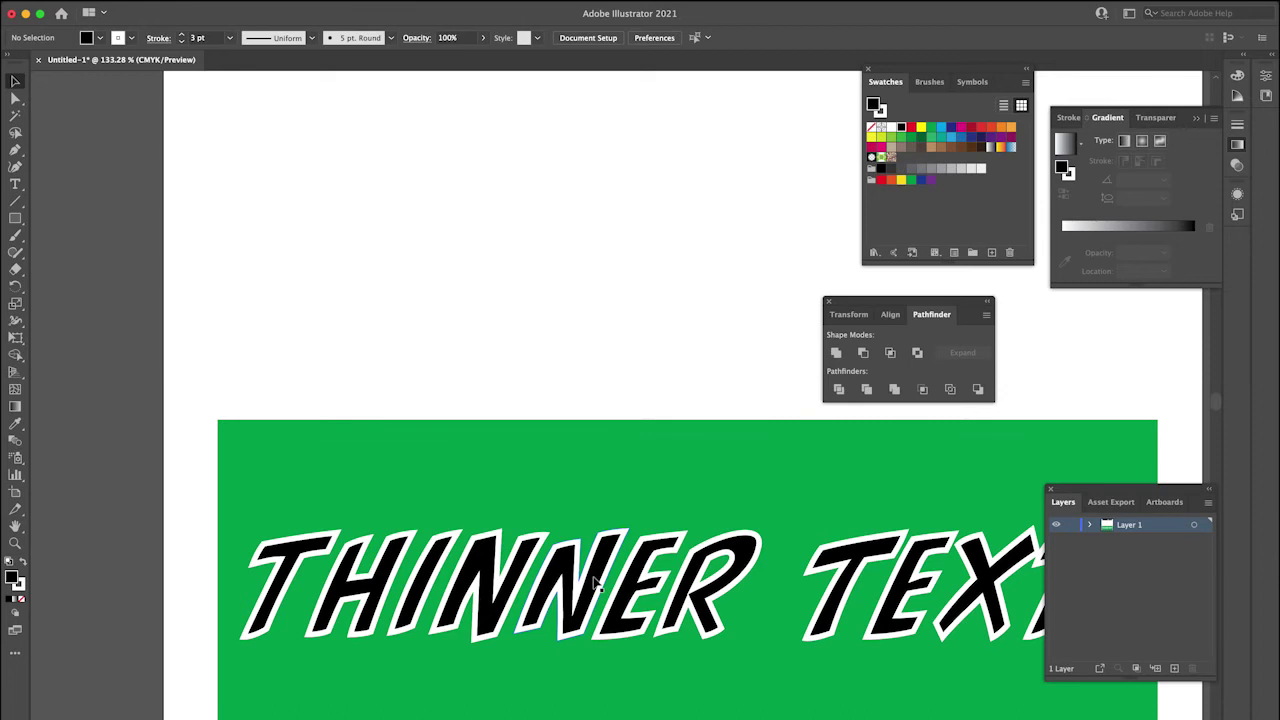
Apply Object > Path > Outline Stroke to the lettering on the green rectangle
{"action": "scroll", "coordinate": [597, 588], "scroll_direction": "down", "scroll_amount": 2}
{"action": "scroll", "coordinate": [594, 580], "scroll_direction": "down", "scroll_amount": 1}
{"action": "scroll", "coordinate": [420, 615], "scroll_direction": "up", "scroll_amount": 1}
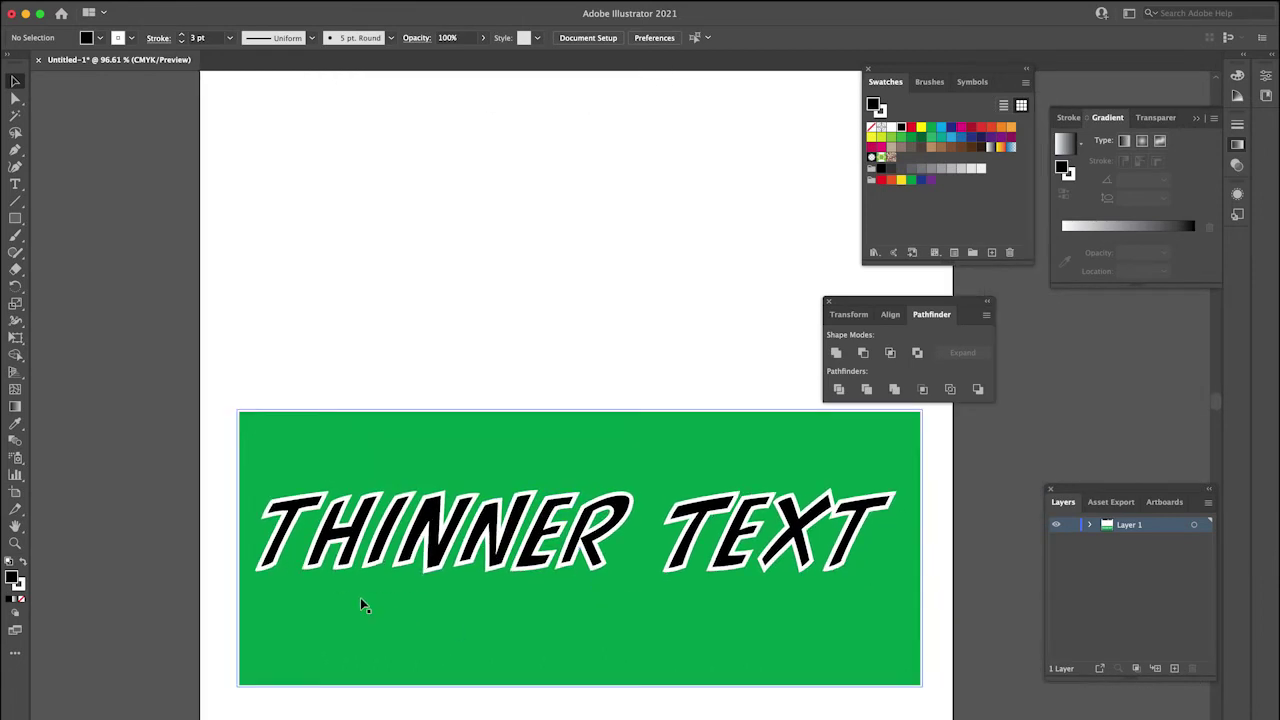
{"action": "scroll", "coordinate": [360, 597], "scroll_direction": "up", "scroll_amount": 3}
{"action": "left_click", "coordinate": [360, 552]}
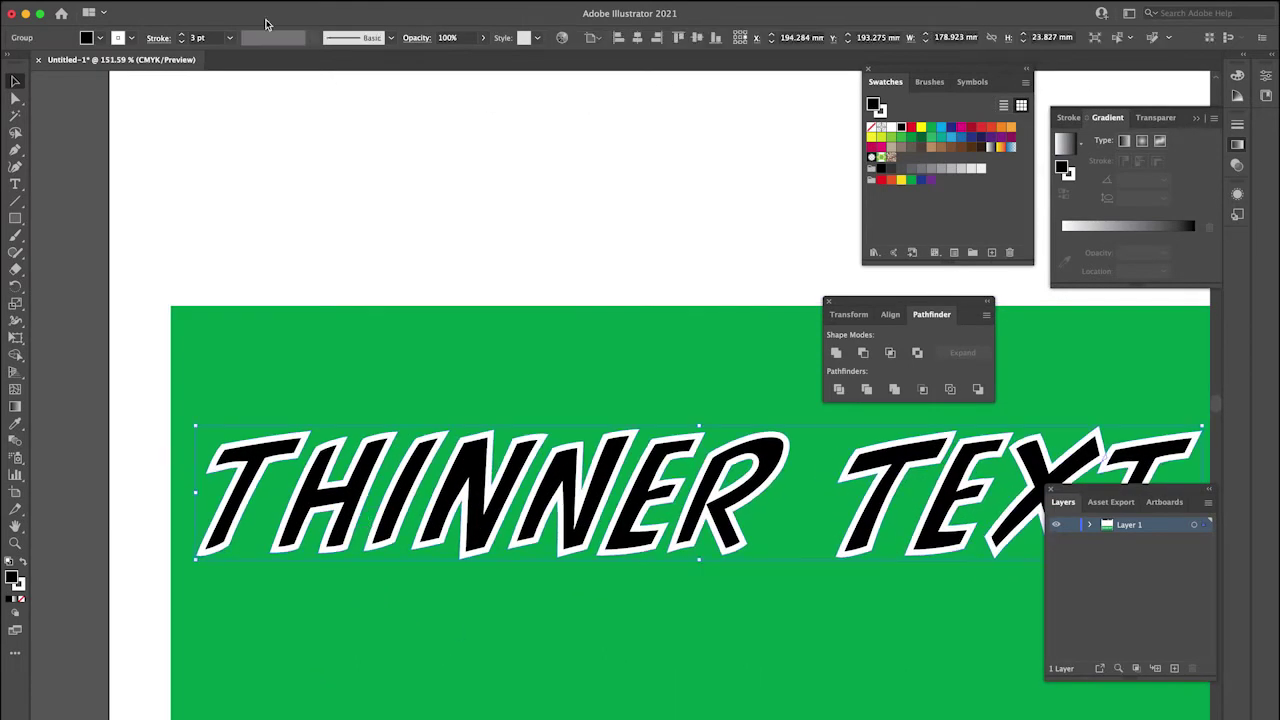
{"action": "left_click", "coordinate": [175, 3]}
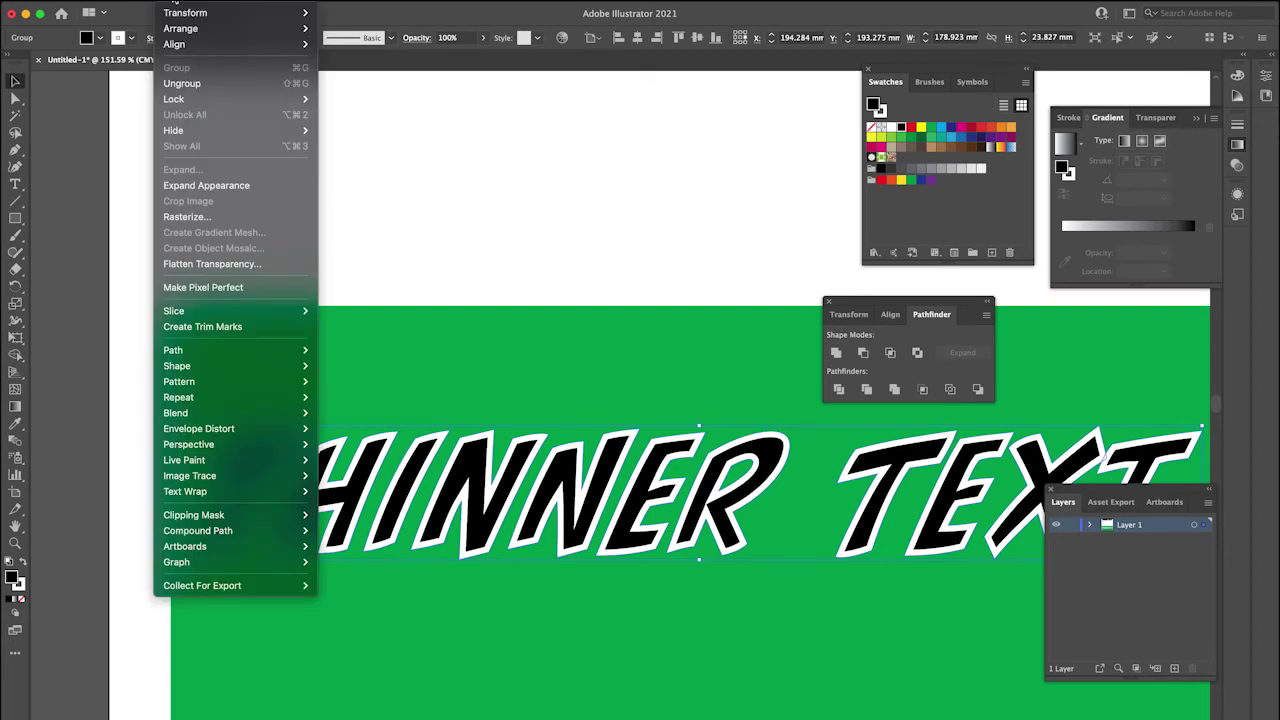
{"action": "mouse_move", "coordinate": [200, 352]}
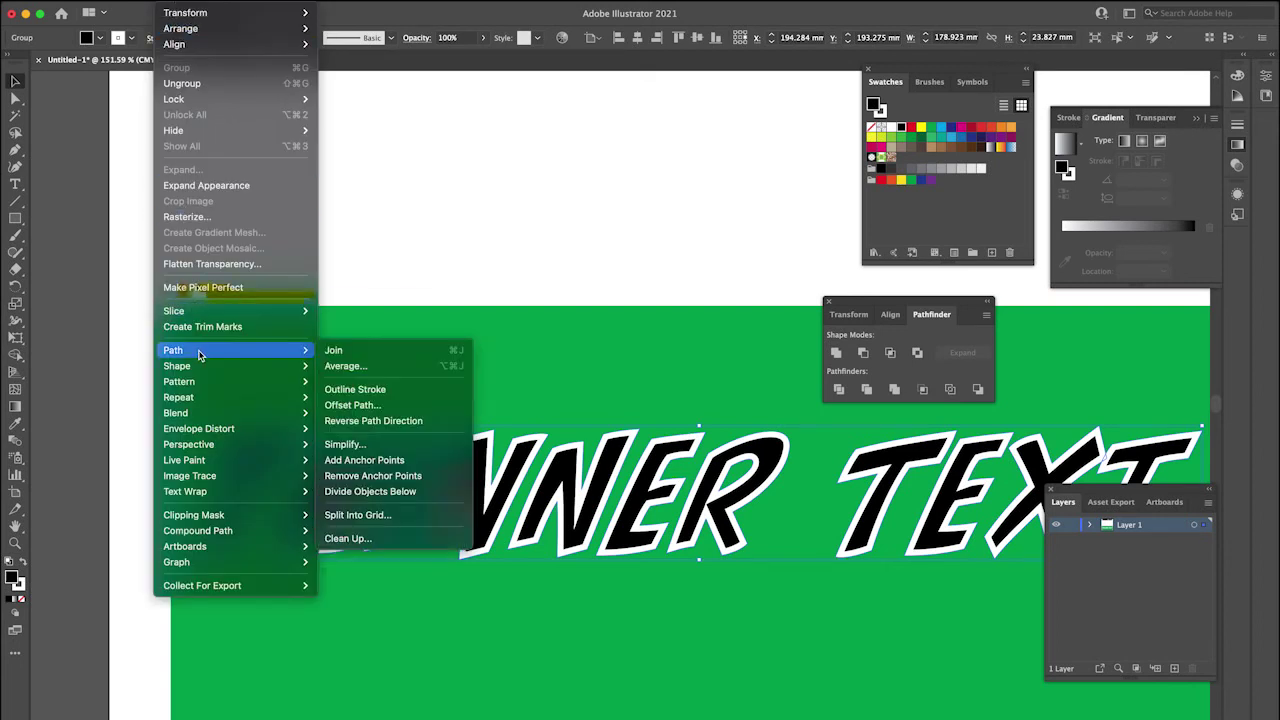
{"action": "left_click", "coordinate": [335, 388]}
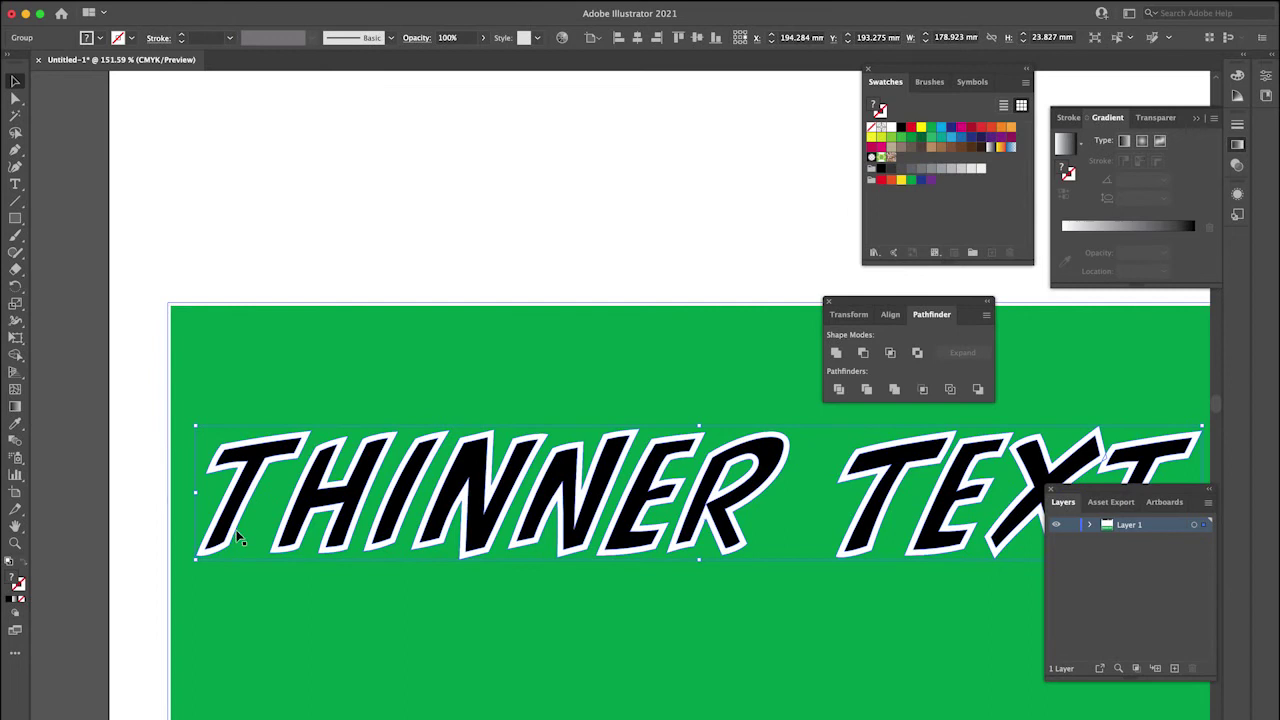
{"action": "scroll", "coordinate": [168, 558], "scroll_direction": "up", "scroll_amount": 5}
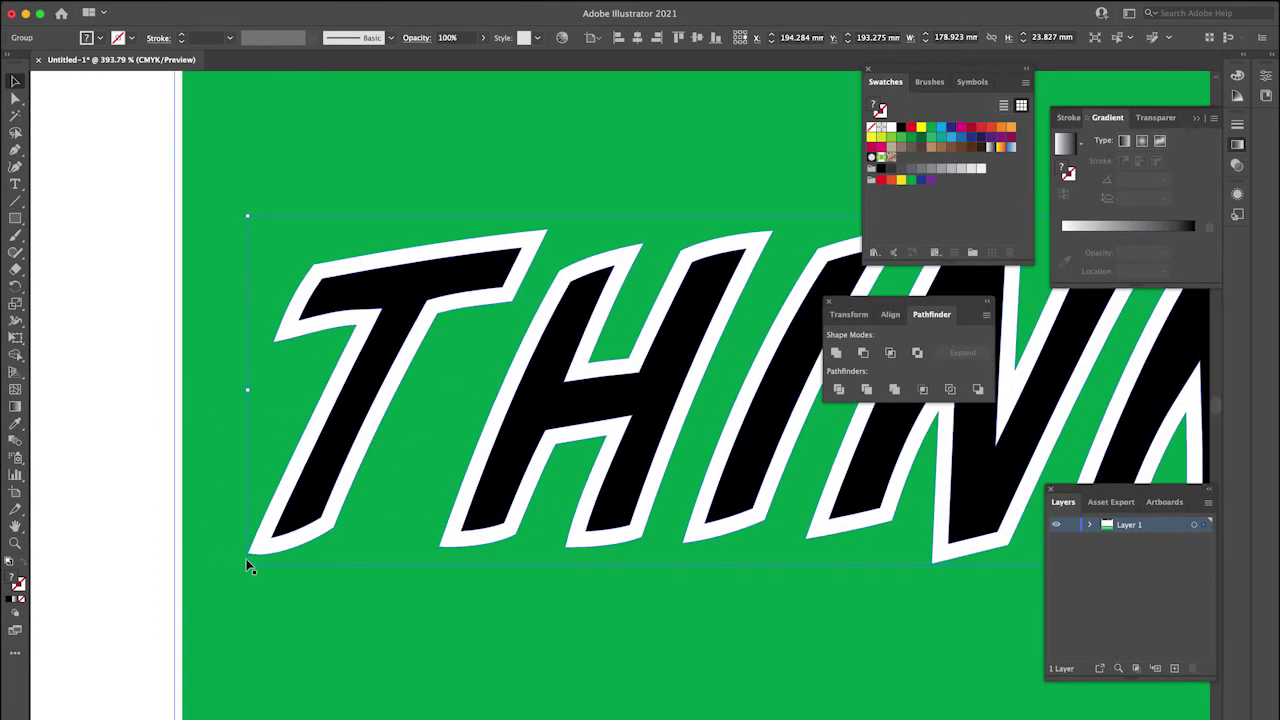
{"action": "scroll", "coordinate": [248, 566], "scroll_direction": "up", "scroll_amount": 5}
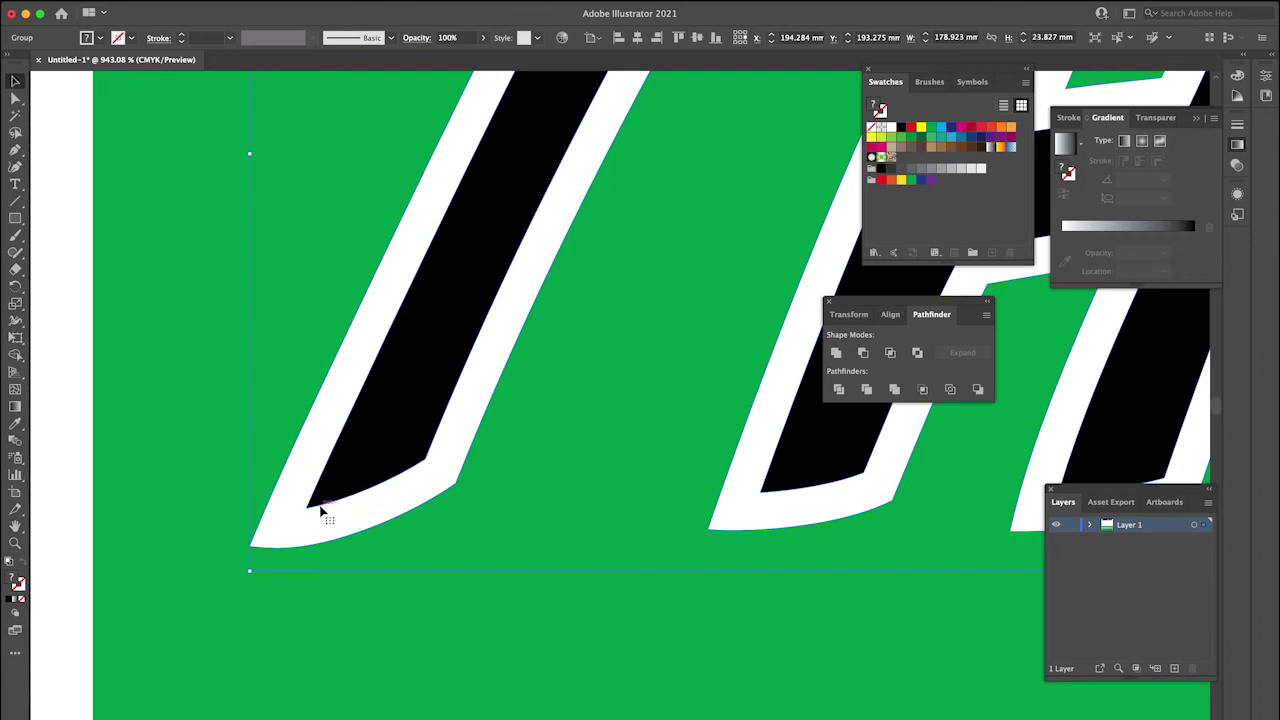
Select the whole lettering group and switch to the Shape Builder tool
{"action": "left_click", "coordinate": [68, 412]}
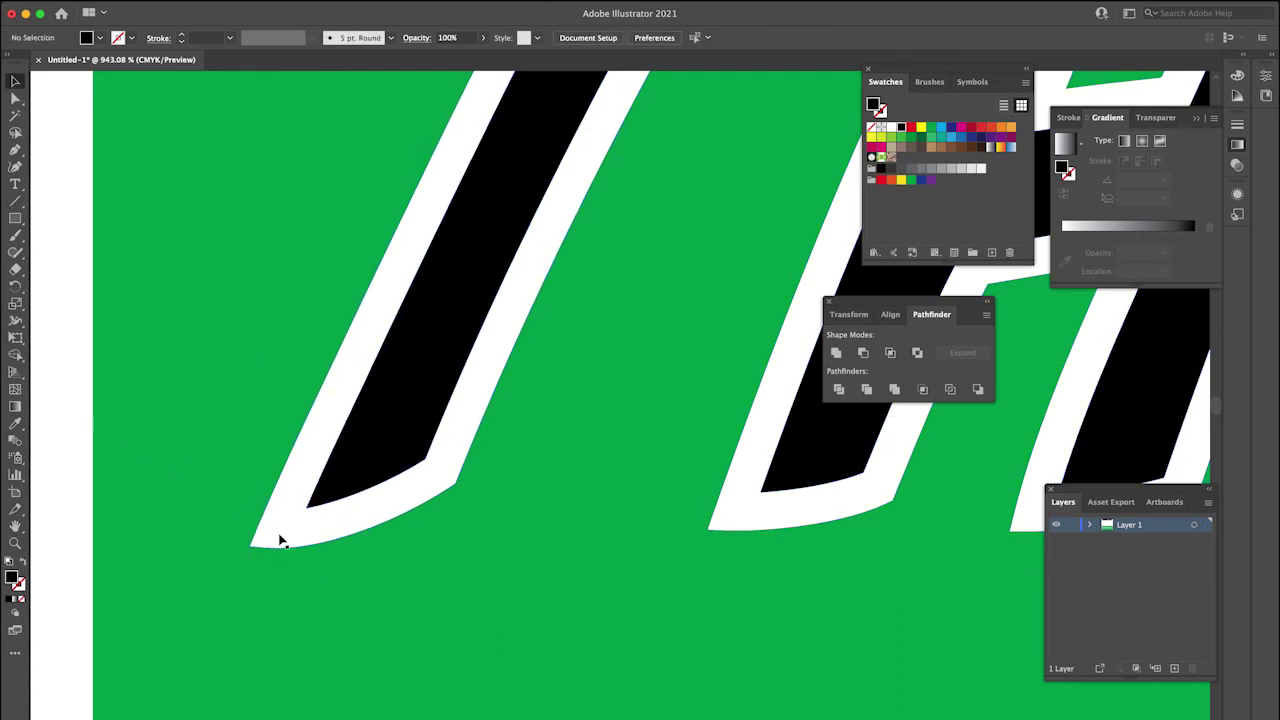
{"action": "scroll", "coordinate": [45, 394], "scroll_direction": "down", "scroll_amount": 4}
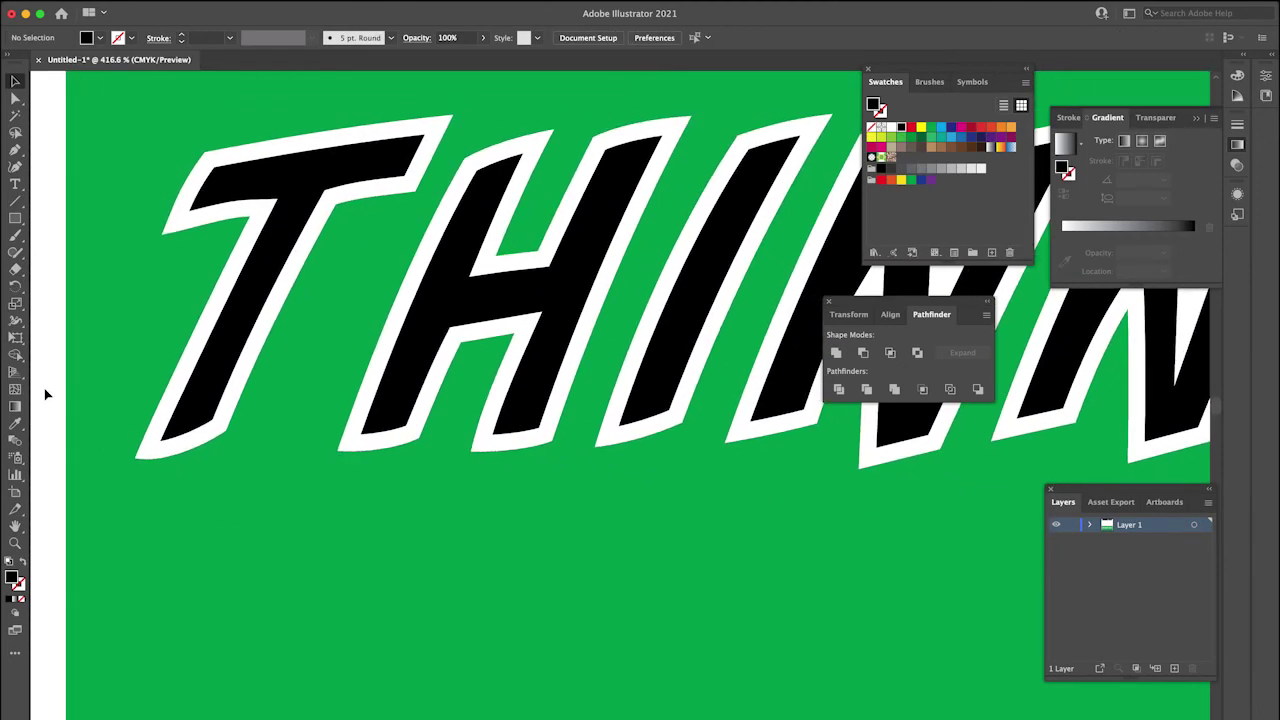
{"action": "left_click", "coordinate": [255, 193]}
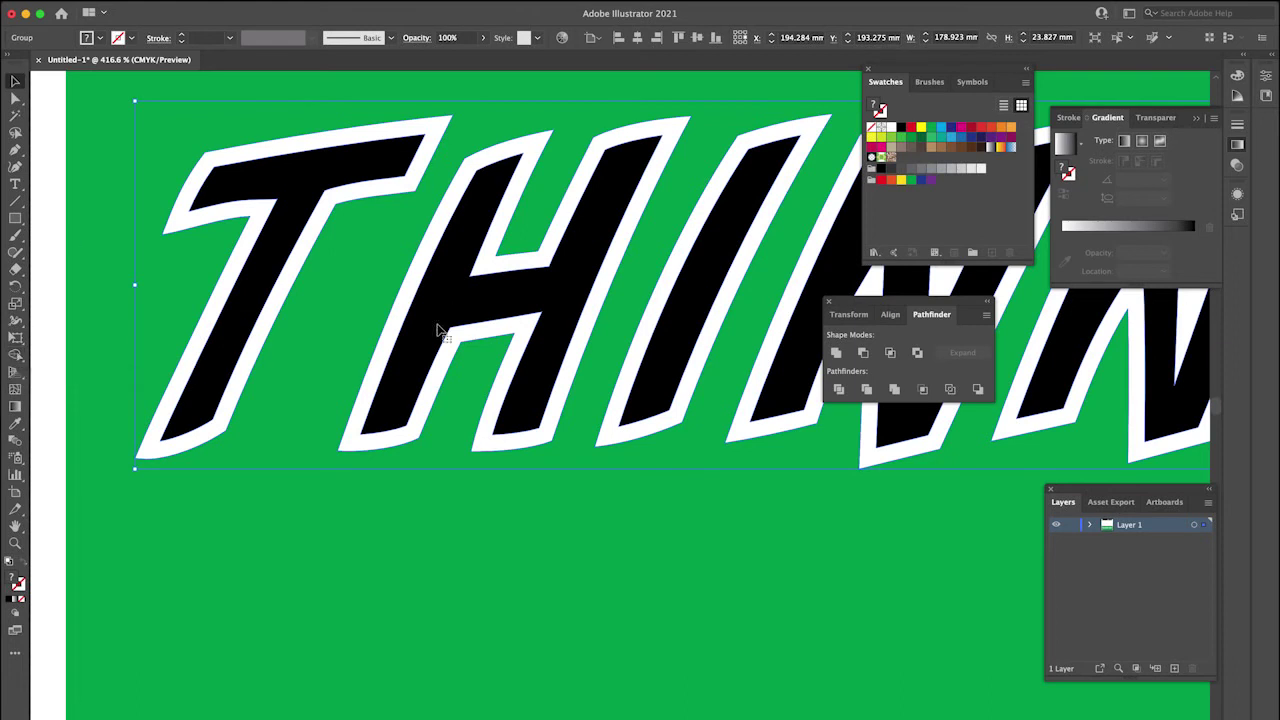
{"action": "left_click", "coordinate": [13, 356]}
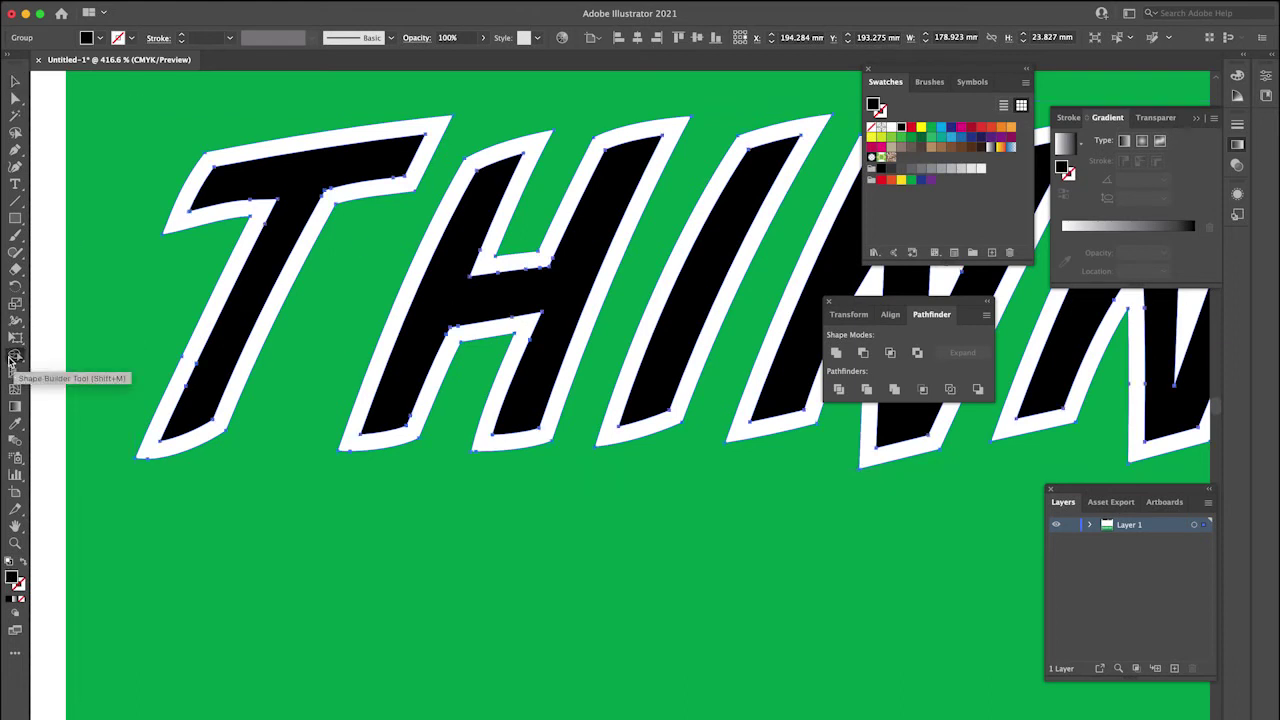
Delete the white outline regions from the T, H, I, both Ns and E of THINNER
{"action": "left_click", "coordinate": [203, 216], "text": "alt"}
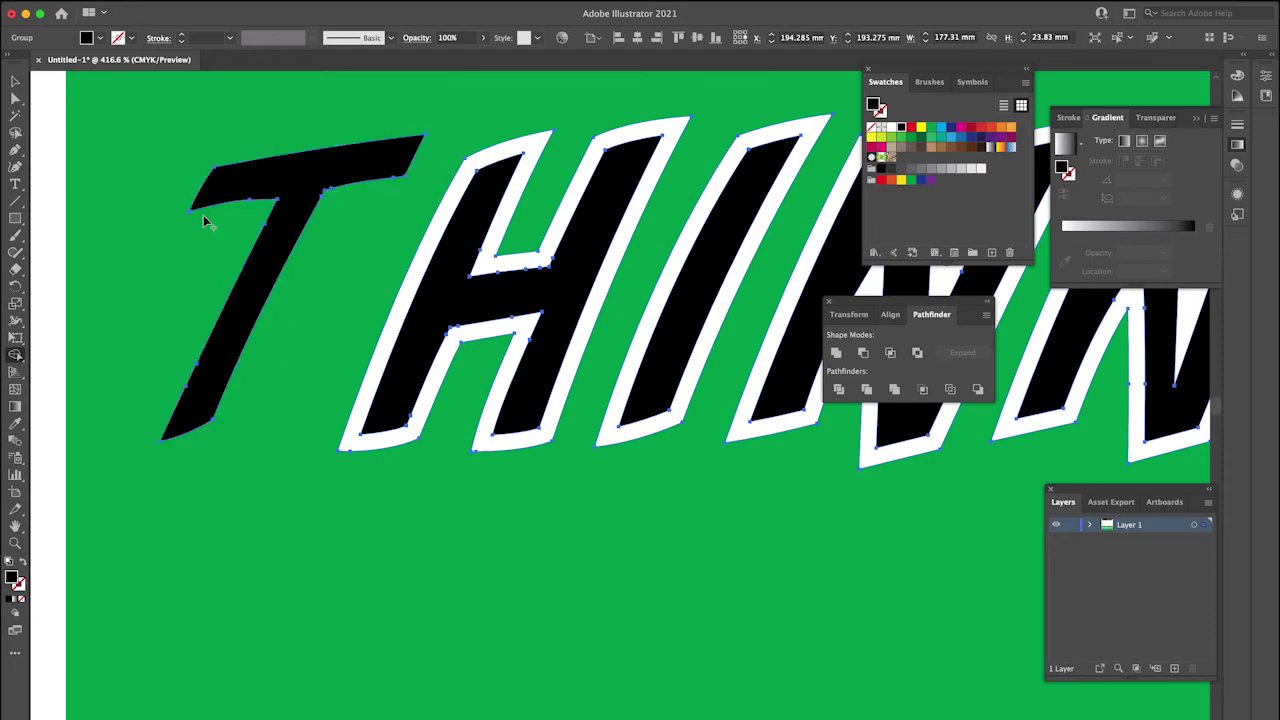
{"action": "left_click", "coordinate": [541, 152], "text": "alt"}
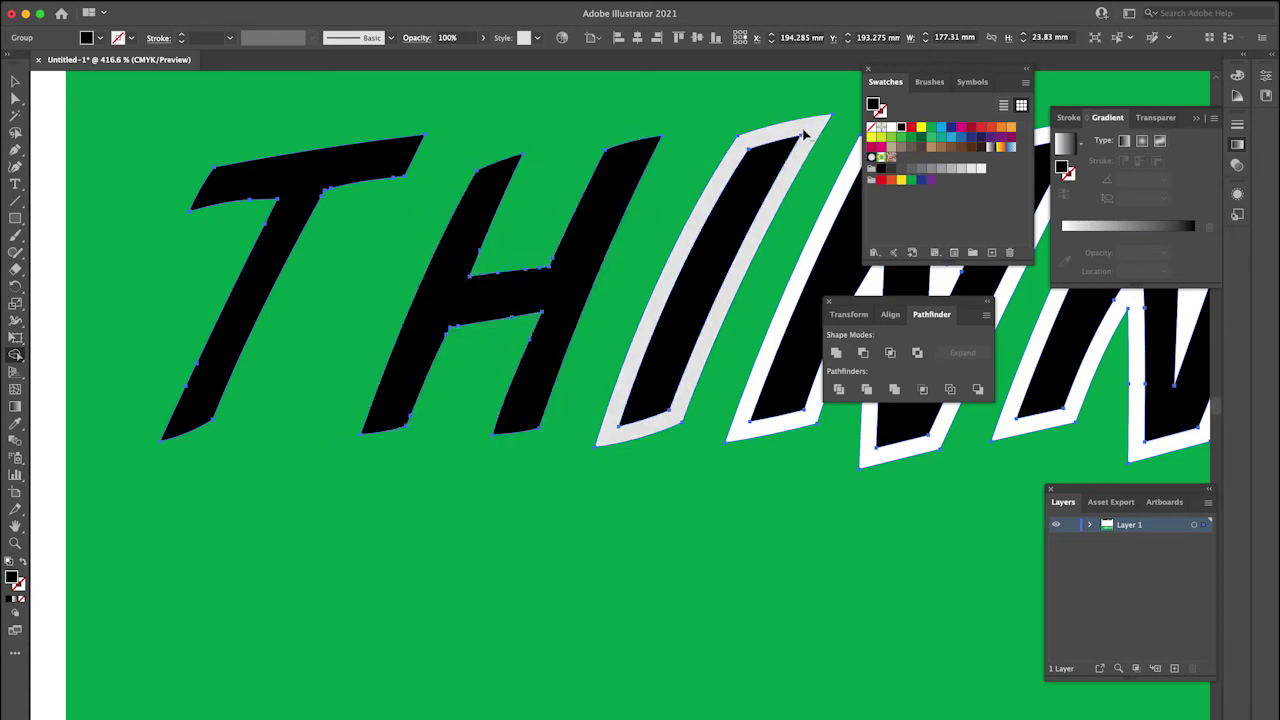
{"action": "left_click", "coordinate": [805, 130], "text": "alt"}
{"action": "scroll", "coordinate": [805, 130], "scroll_direction": "right", "scroll_amount": 5}
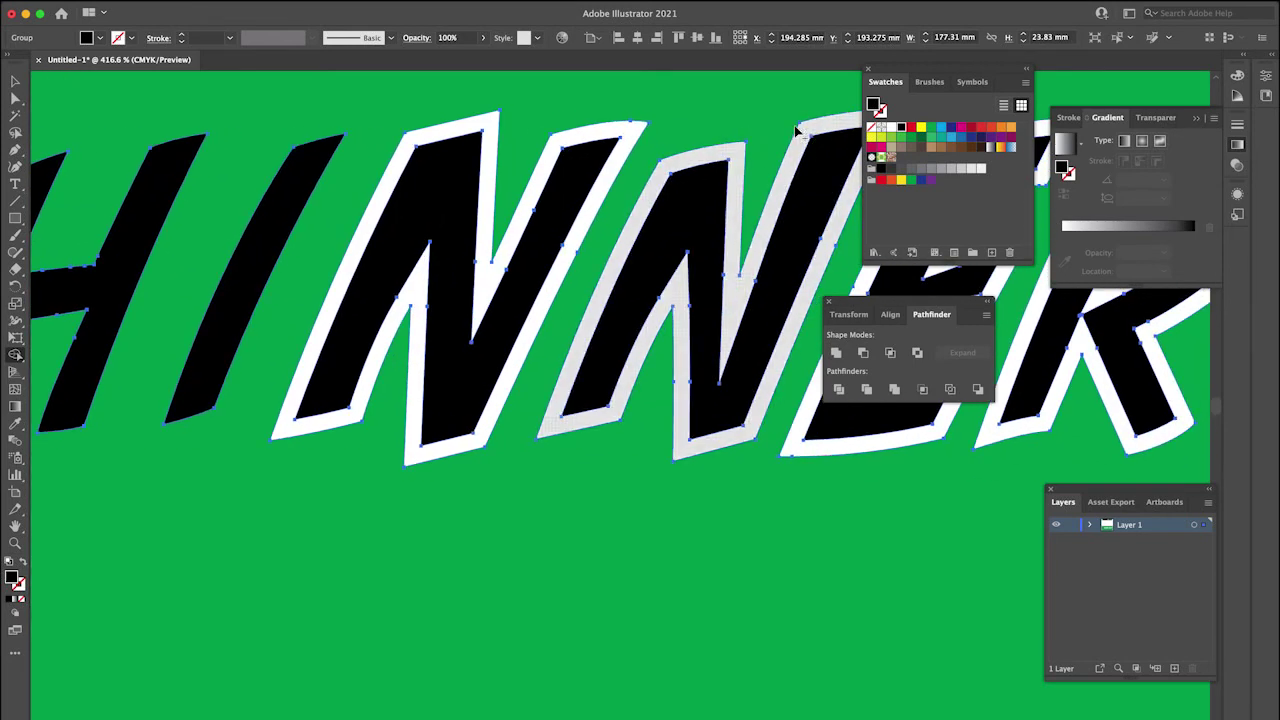
{"action": "left_click", "coordinate": [443, 140], "text": "alt"}
{"action": "left_click", "coordinate": [706, 156], "text": "alt"}
{"action": "scroll", "coordinate": [707, 152], "scroll_direction": "right", "scroll_amount": 3}
{"action": "scroll", "coordinate": [707, 152], "scroll_direction": "right", "scroll_amount": 2}
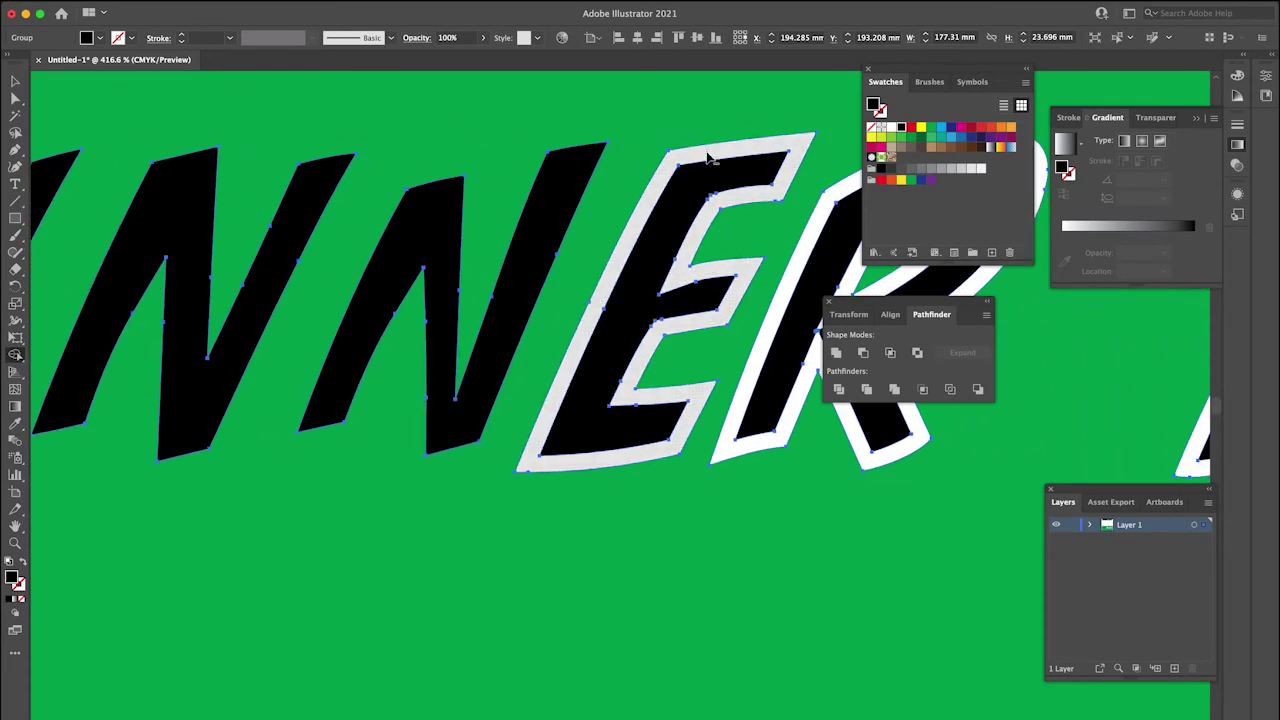
{"action": "left_click", "coordinate": [709, 160], "text": "alt"}
Delete the white outline regions from the R and from the T, E, X, T of TEXT
{"action": "scroll", "coordinate": [707, 160], "scroll_direction": "right", "scroll_amount": 6}
{"action": "left_click", "coordinate": [702, 151], "text": "alt"}
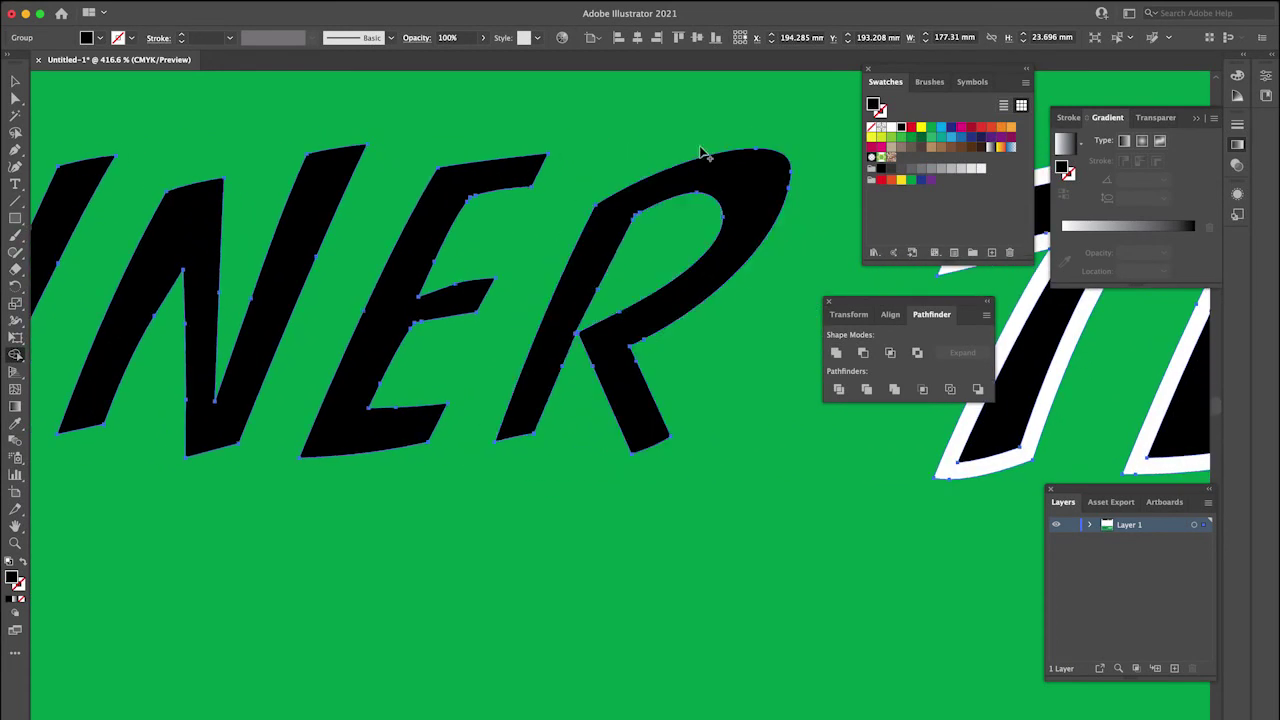
{"action": "scroll", "coordinate": [700, 148], "scroll_direction": "right", "scroll_amount": 5}
{"action": "left_click", "coordinate": [707, 150], "text": "alt"}
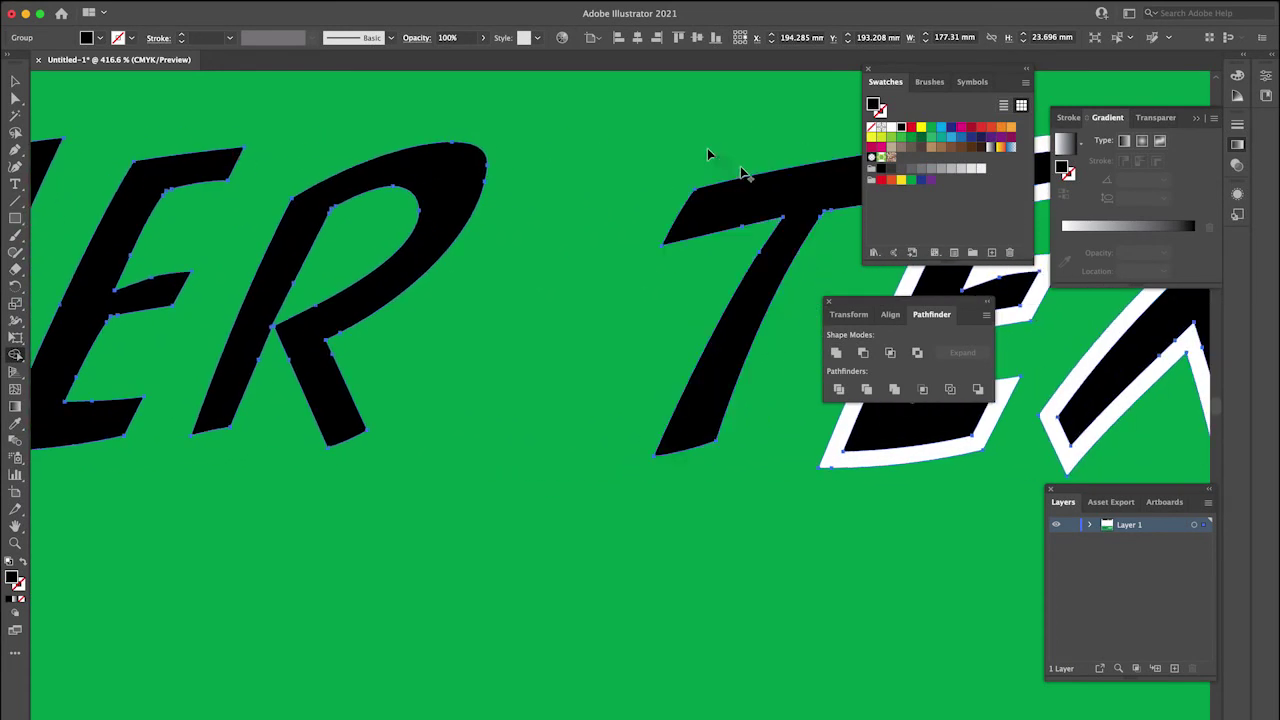
{"action": "scroll", "coordinate": [707, 150], "scroll_direction": "right", "scroll_amount": 10}
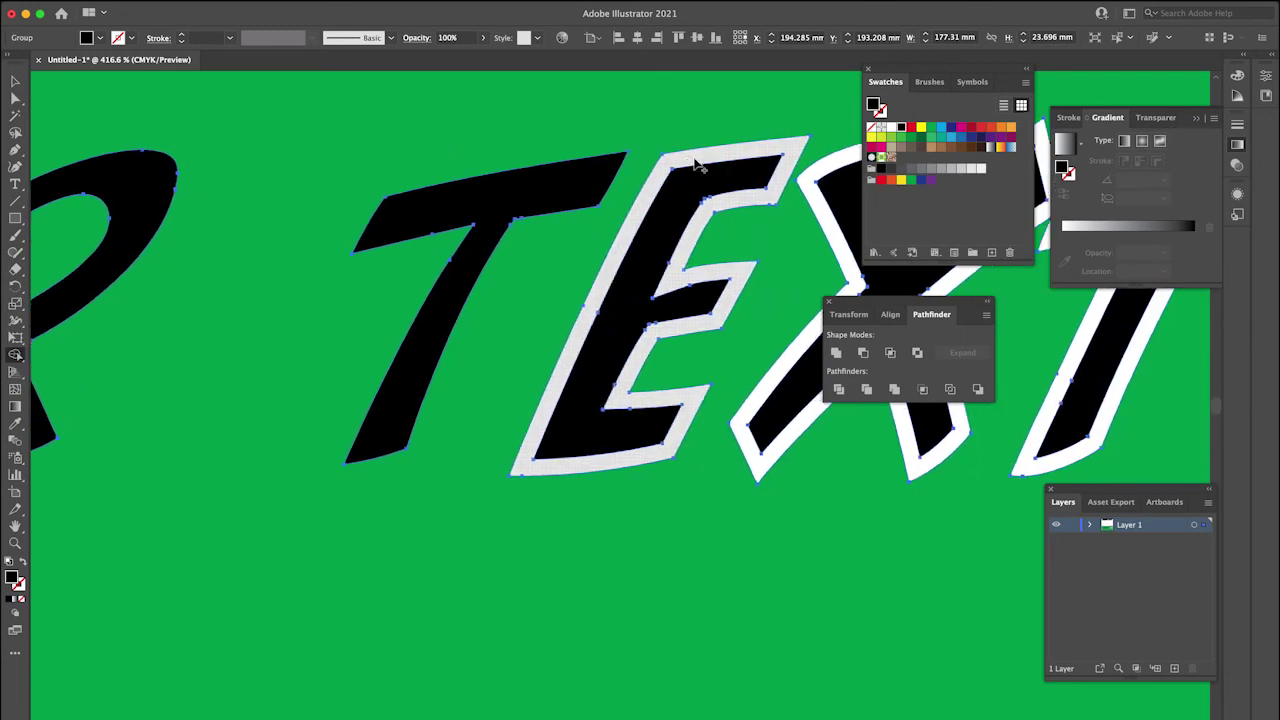
{"action": "left_click", "coordinate": [565, 153], "text": "alt"}
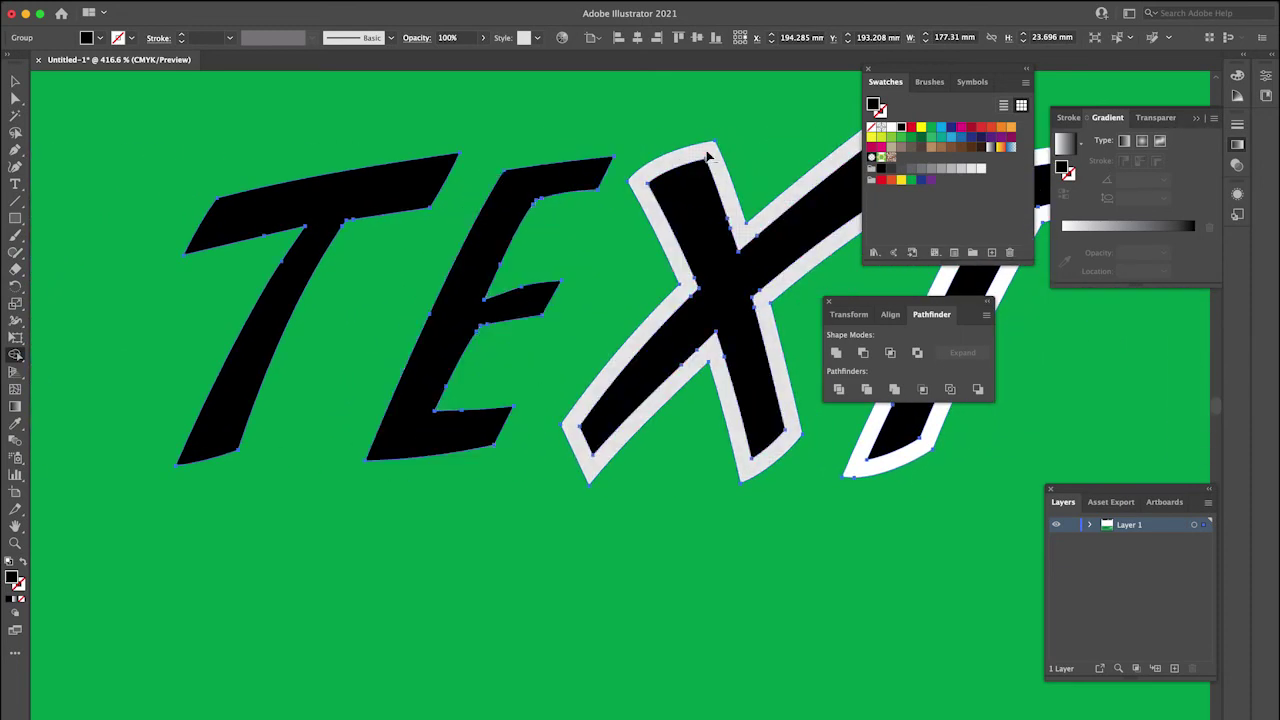
{"action": "left_click", "coordinate": [707, 160], "text": "alt"}
{"action": "scroll", "coordinate": [707, 155], "scroll_direction": "right", "scroll_amount": 1}
{"action": "scroll", "coordinate": [706, 150], "scroll_direction": "right", "scroll_amount": 4}
{"action": "left_click", "coordinate": [716, 153], "text": "alt"}
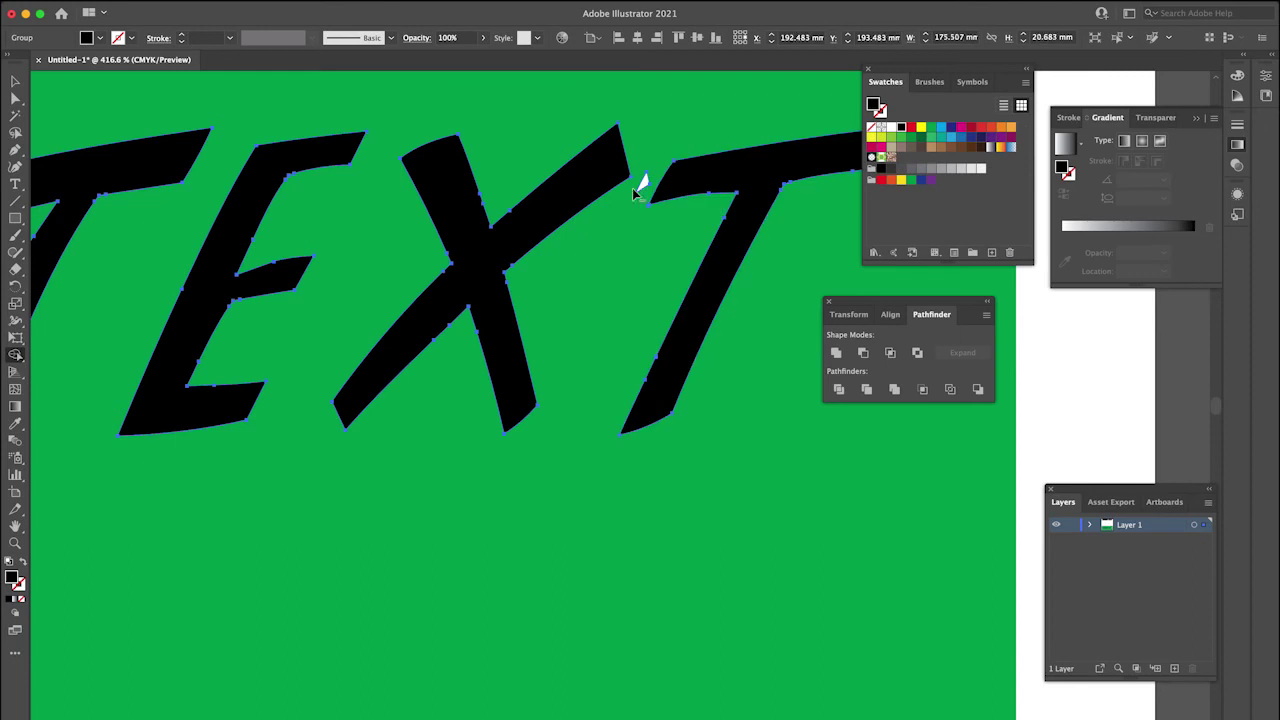
{"action": "scroll", "coordinate": [653, 196], "scroll_direction": "down", "scroll_amount": 8}
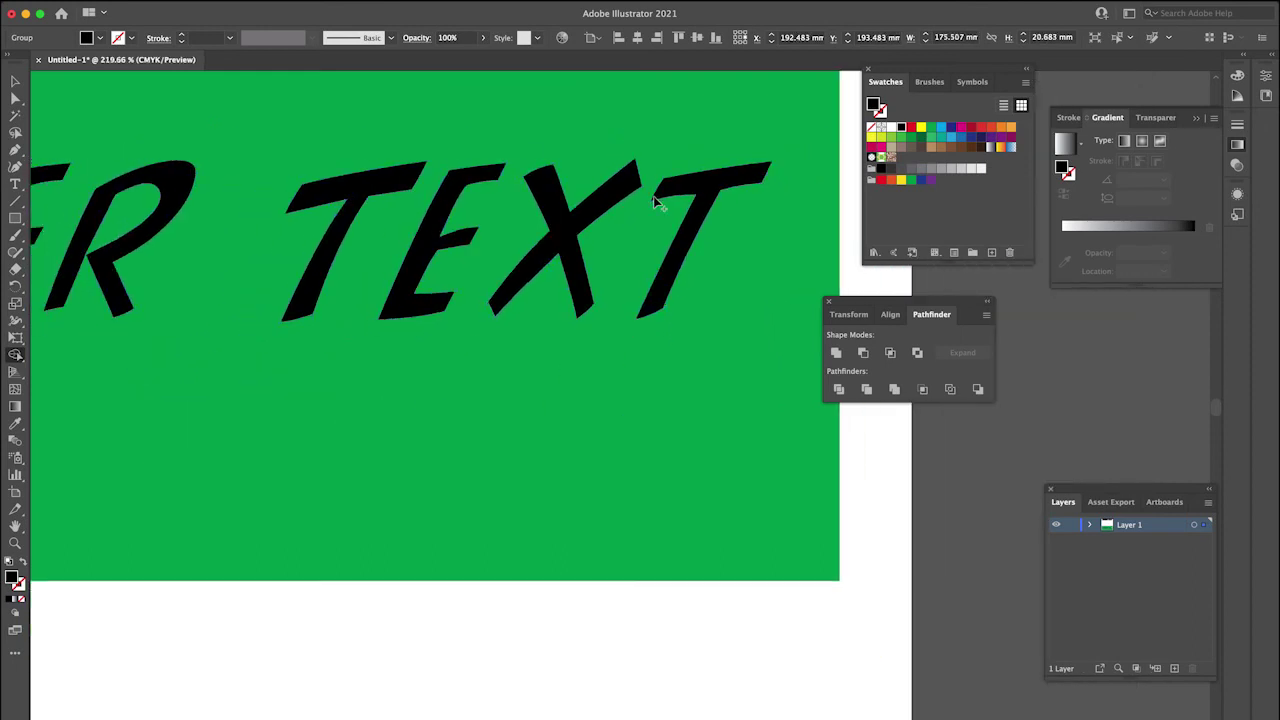
Switch back to the Selection tool and deselect, comparing the thin text with the bold original
{"action": "scroll", "coordinate": [655, 200], "scroll_direction": "up", "scroll_amount": 2}
{"action": "scroll", "coordinate": [655, 200], "scroll_direction": "left", "scroll_amount": 2}
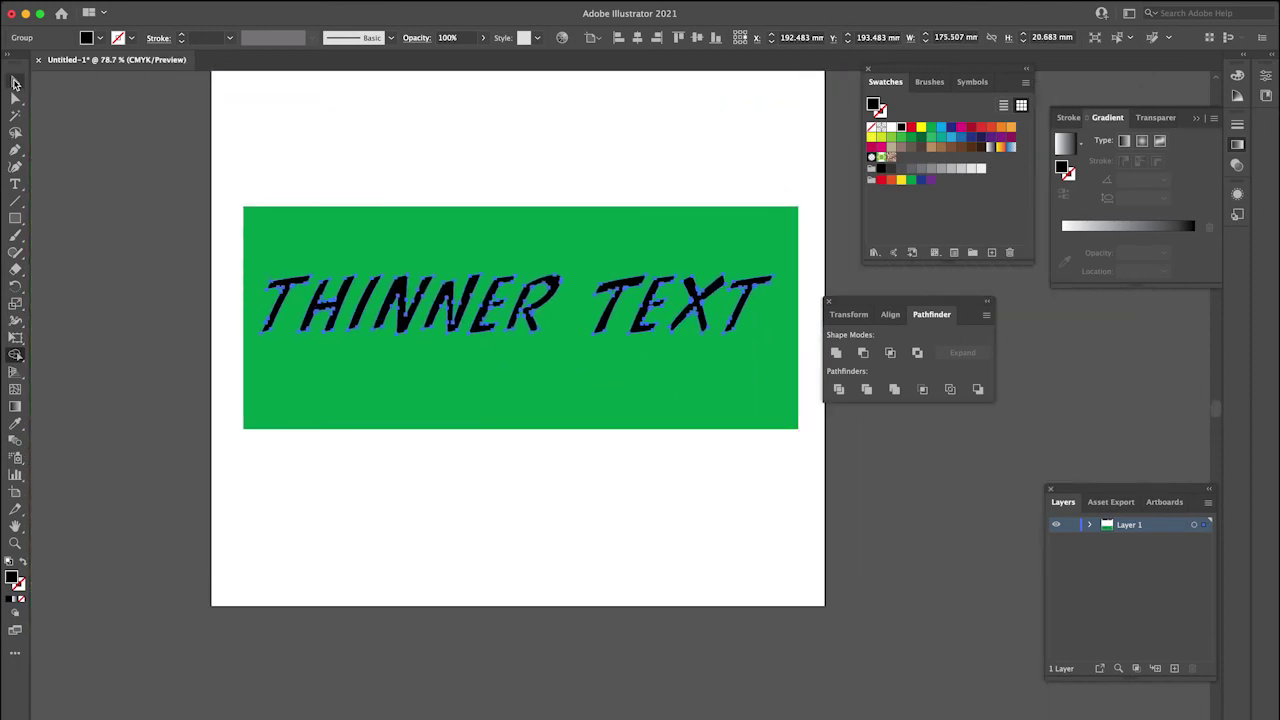
{"action": "left_click", "coordinate": [15, 80]}
{"action": "left_click", "coordinate": [170, 366]}
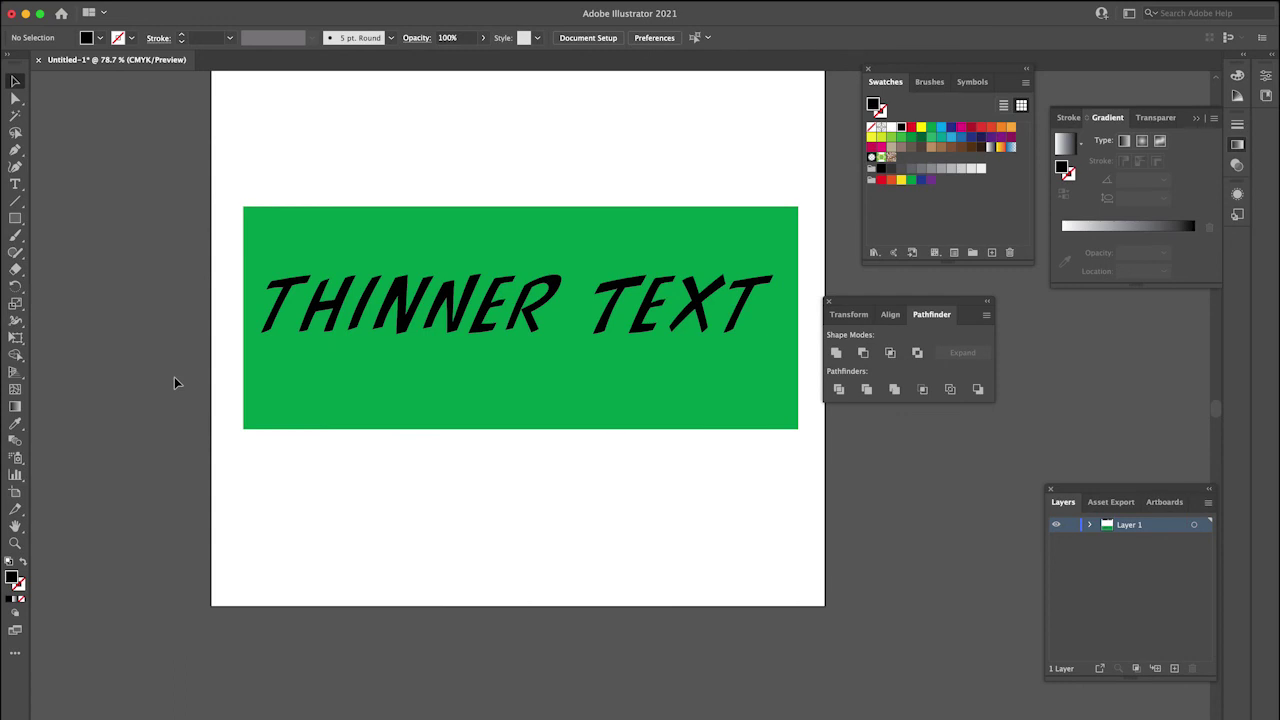
{"action": "scroll", "coordinate": [174, 377], "scroll_direction": "up", "scroll_amount": 5}
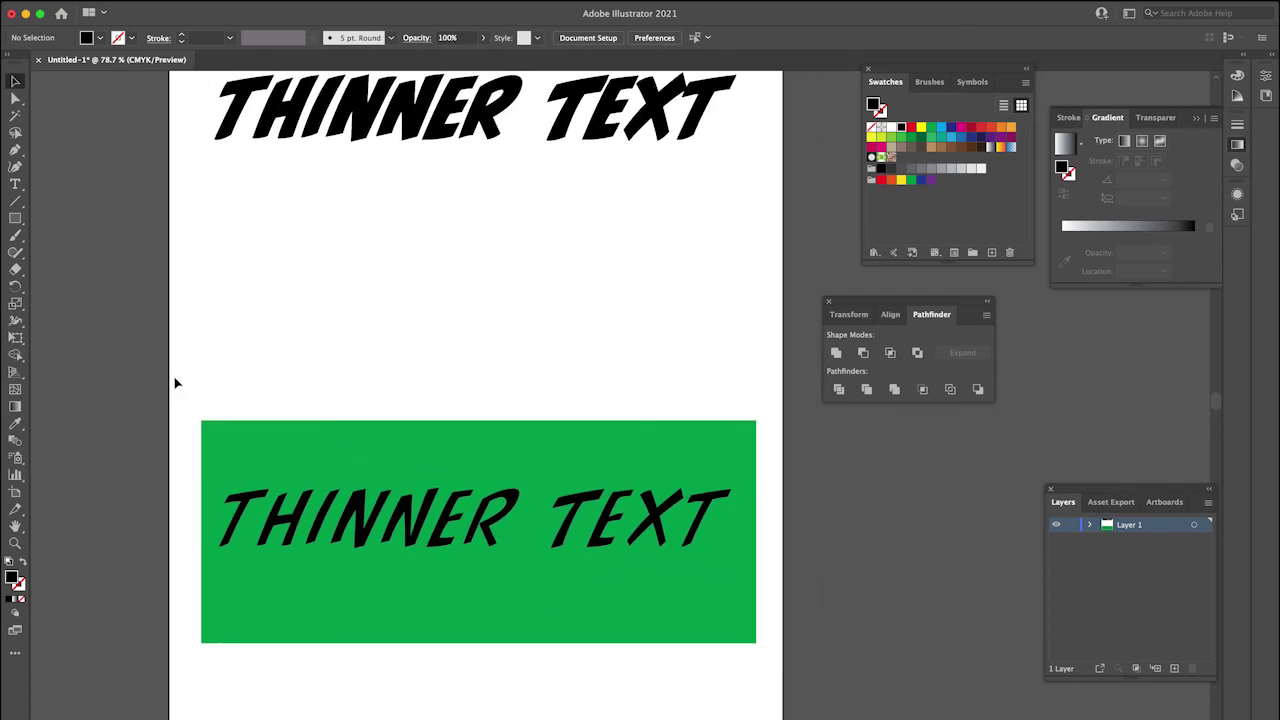